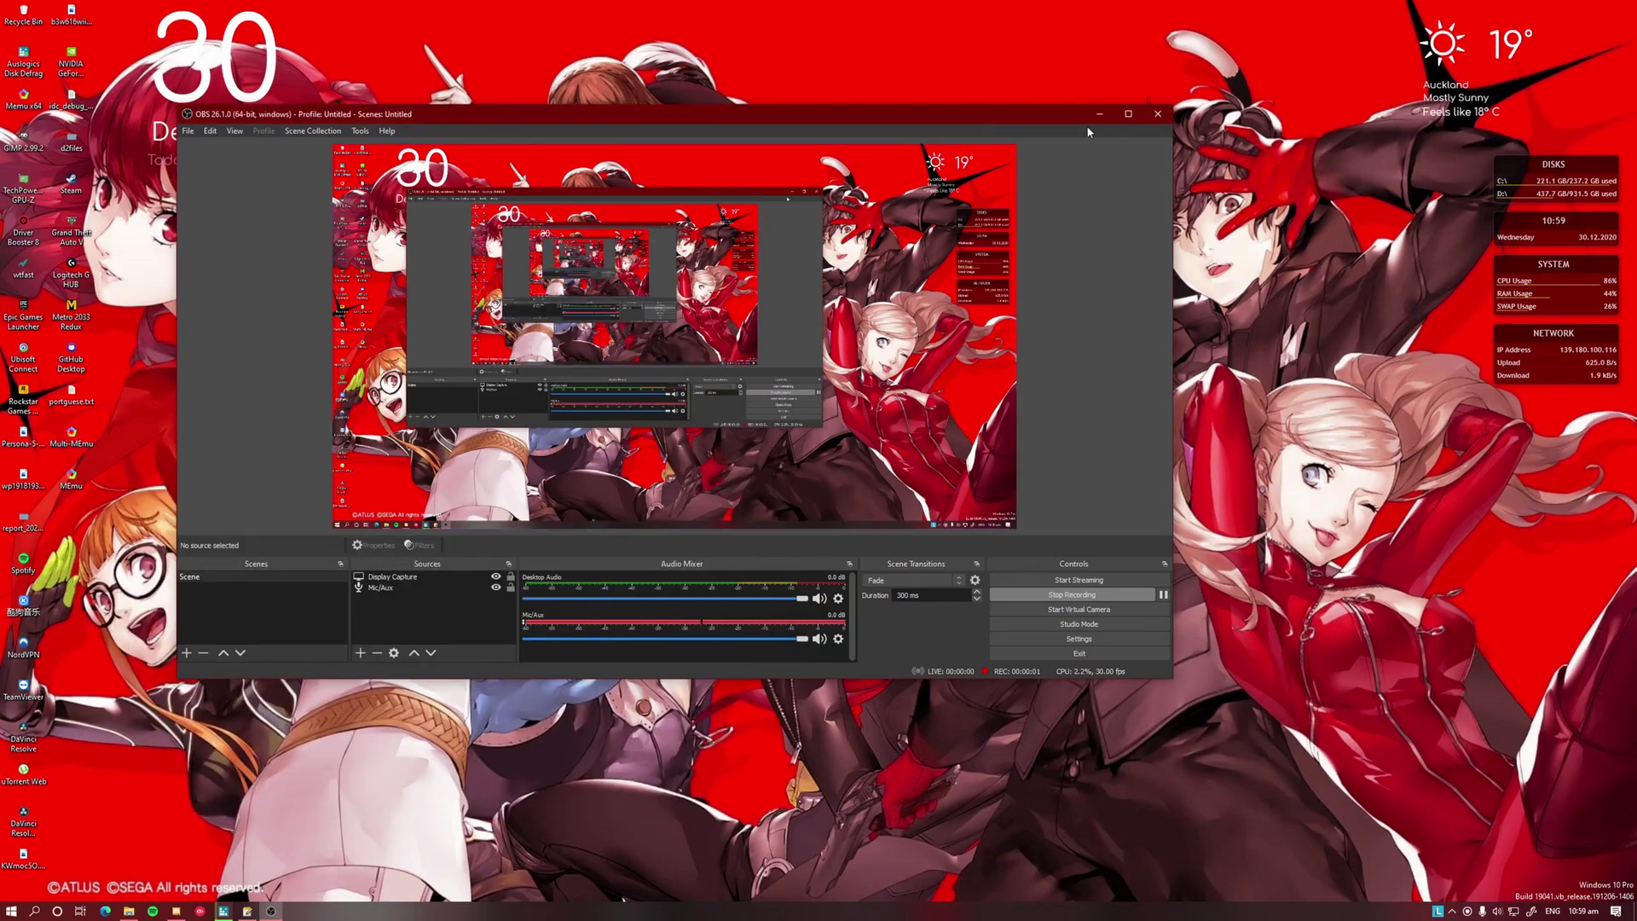
Minimize the OBS Studio recording window to clear the screen
click(1098, 116)
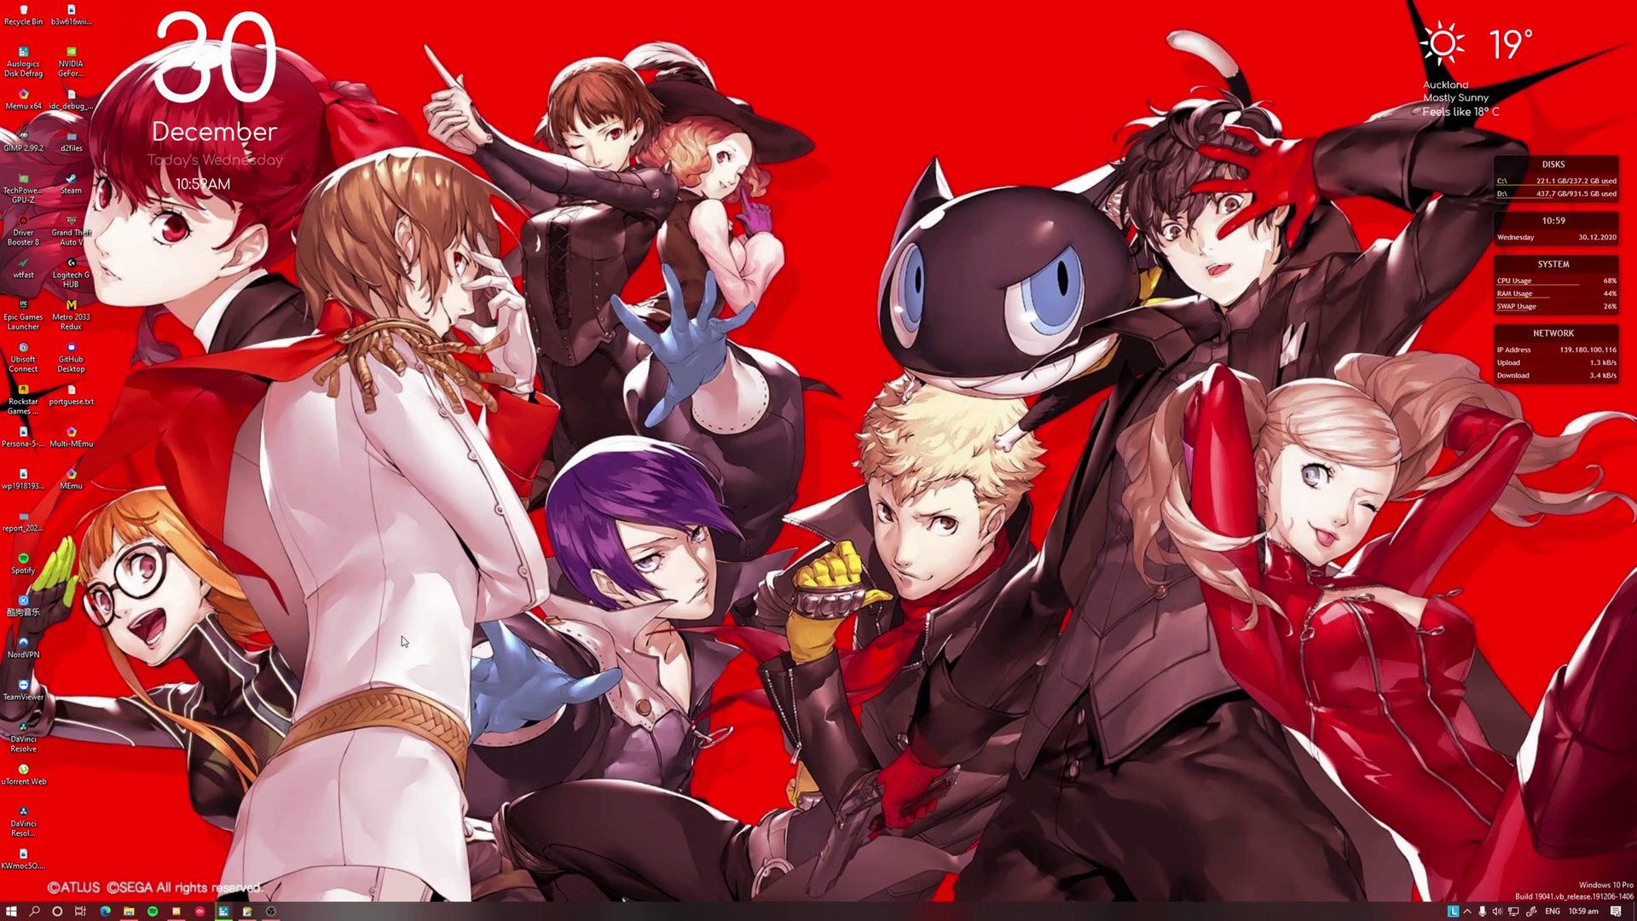
Shift the editor left, toggle the 50 dB preamplification on then off, and minimize it
click(247, 910)
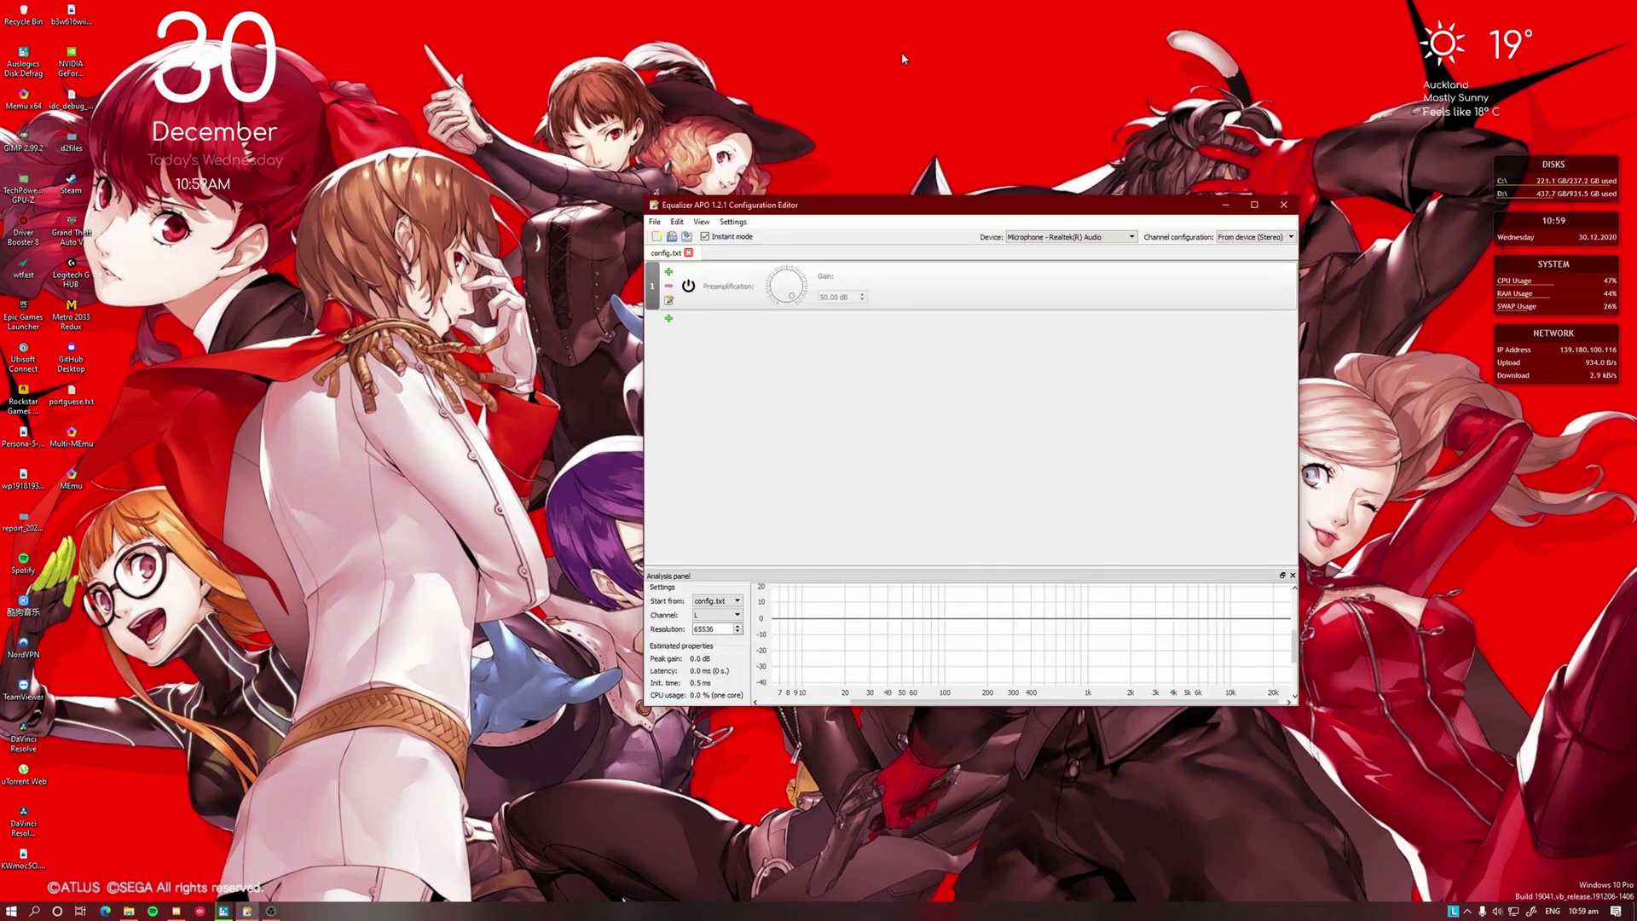
drag(774, 207, 595, 224)
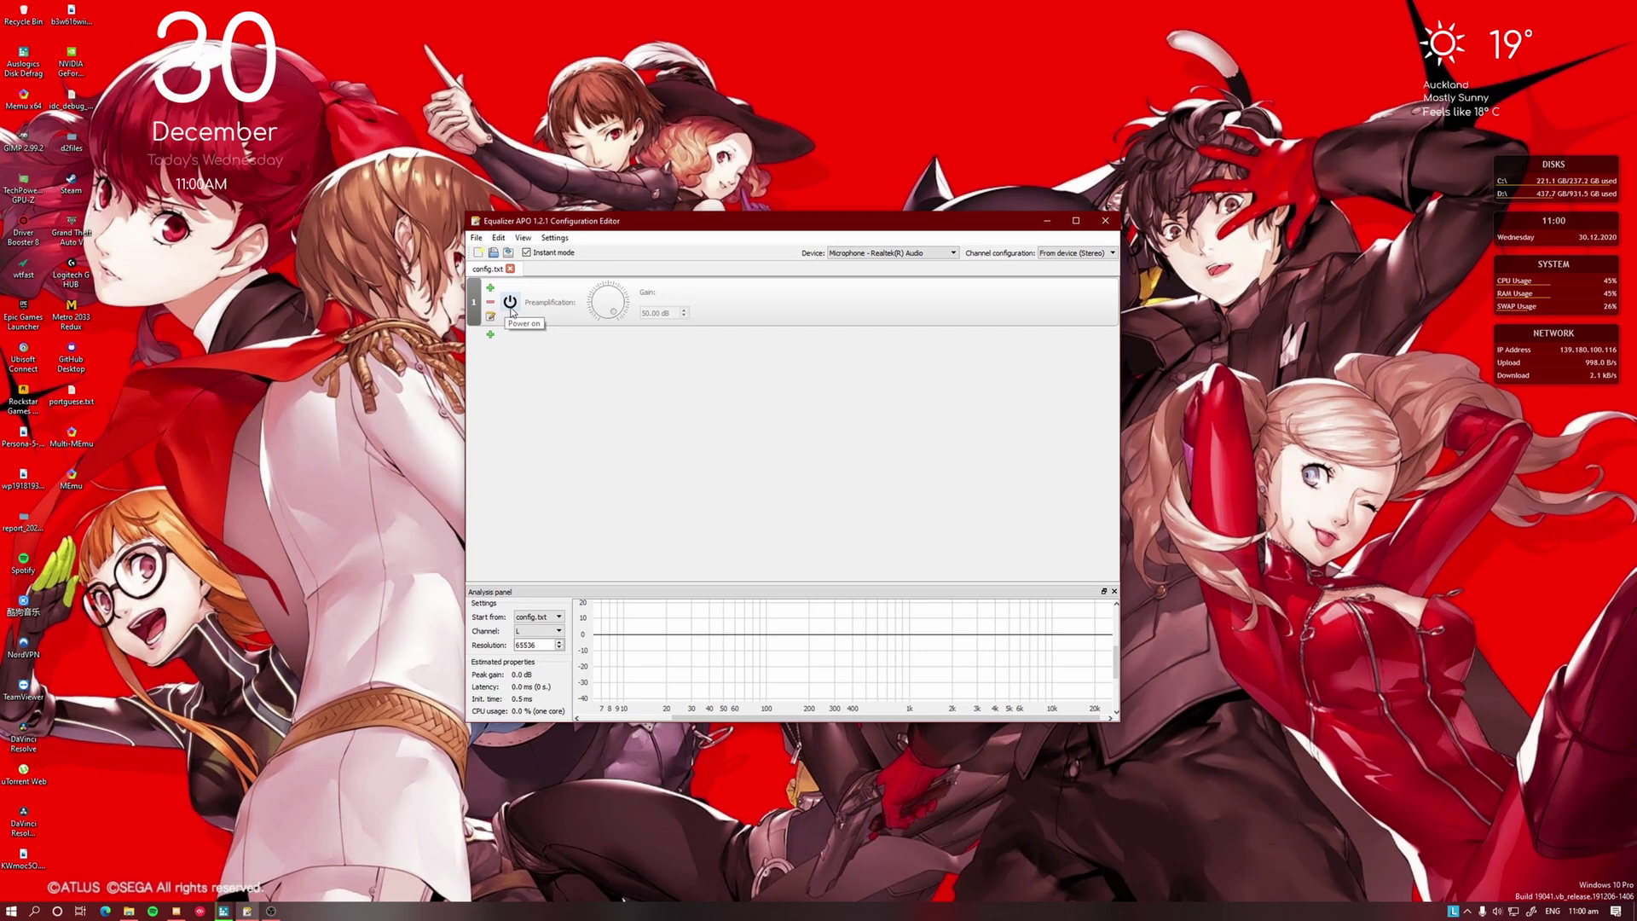
click(509, 304)
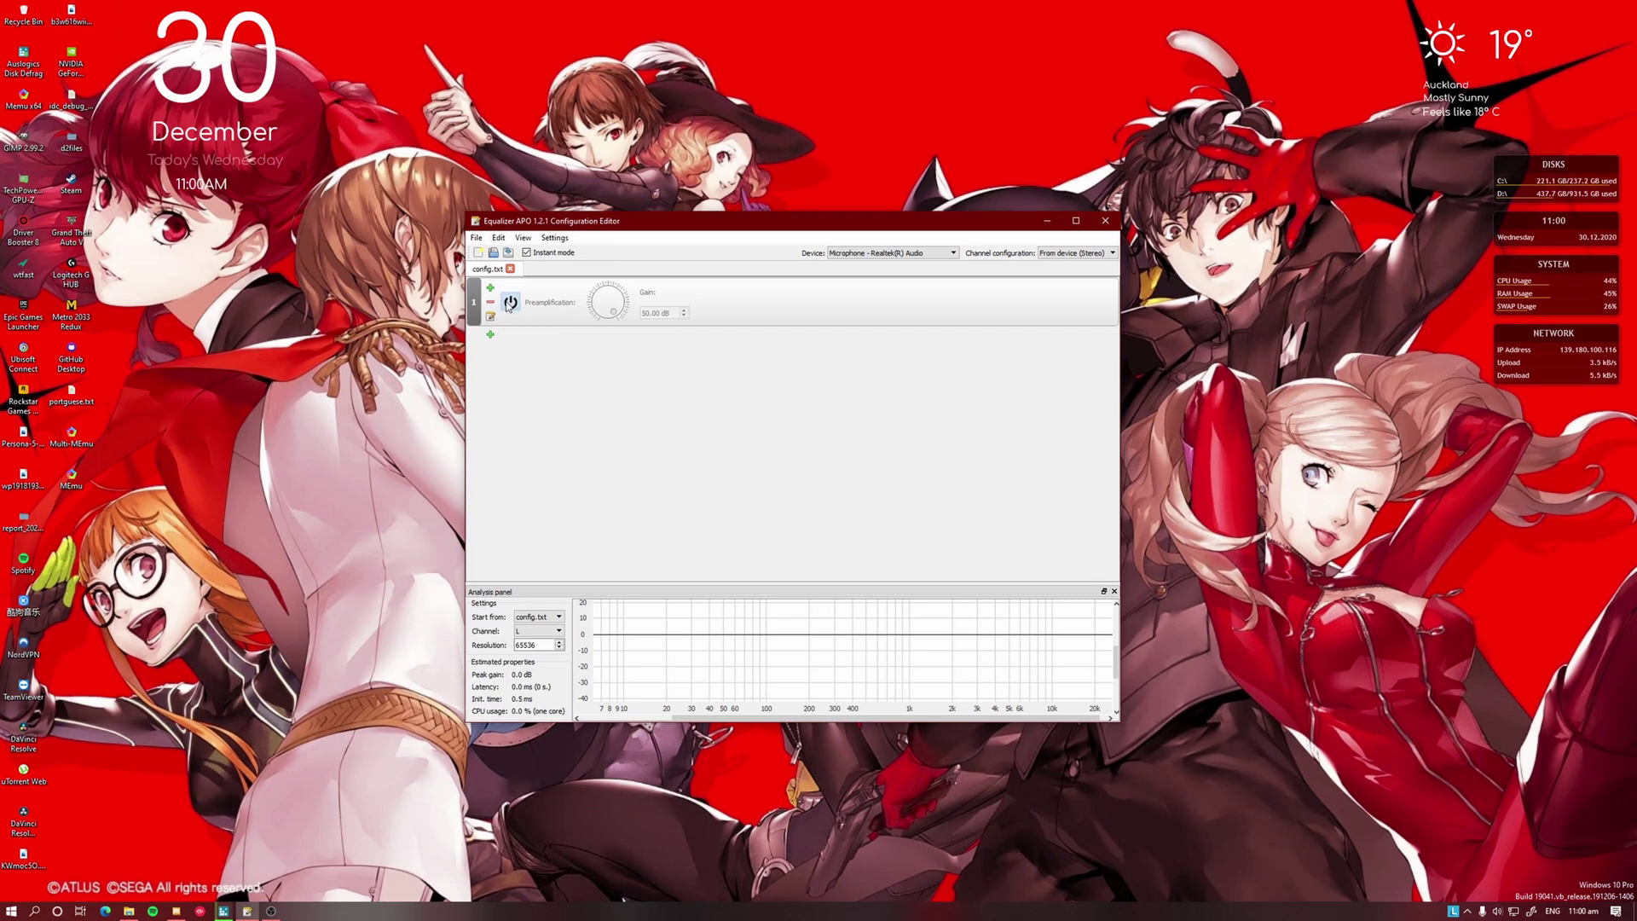
click(509, 304)
click(1045, 220)
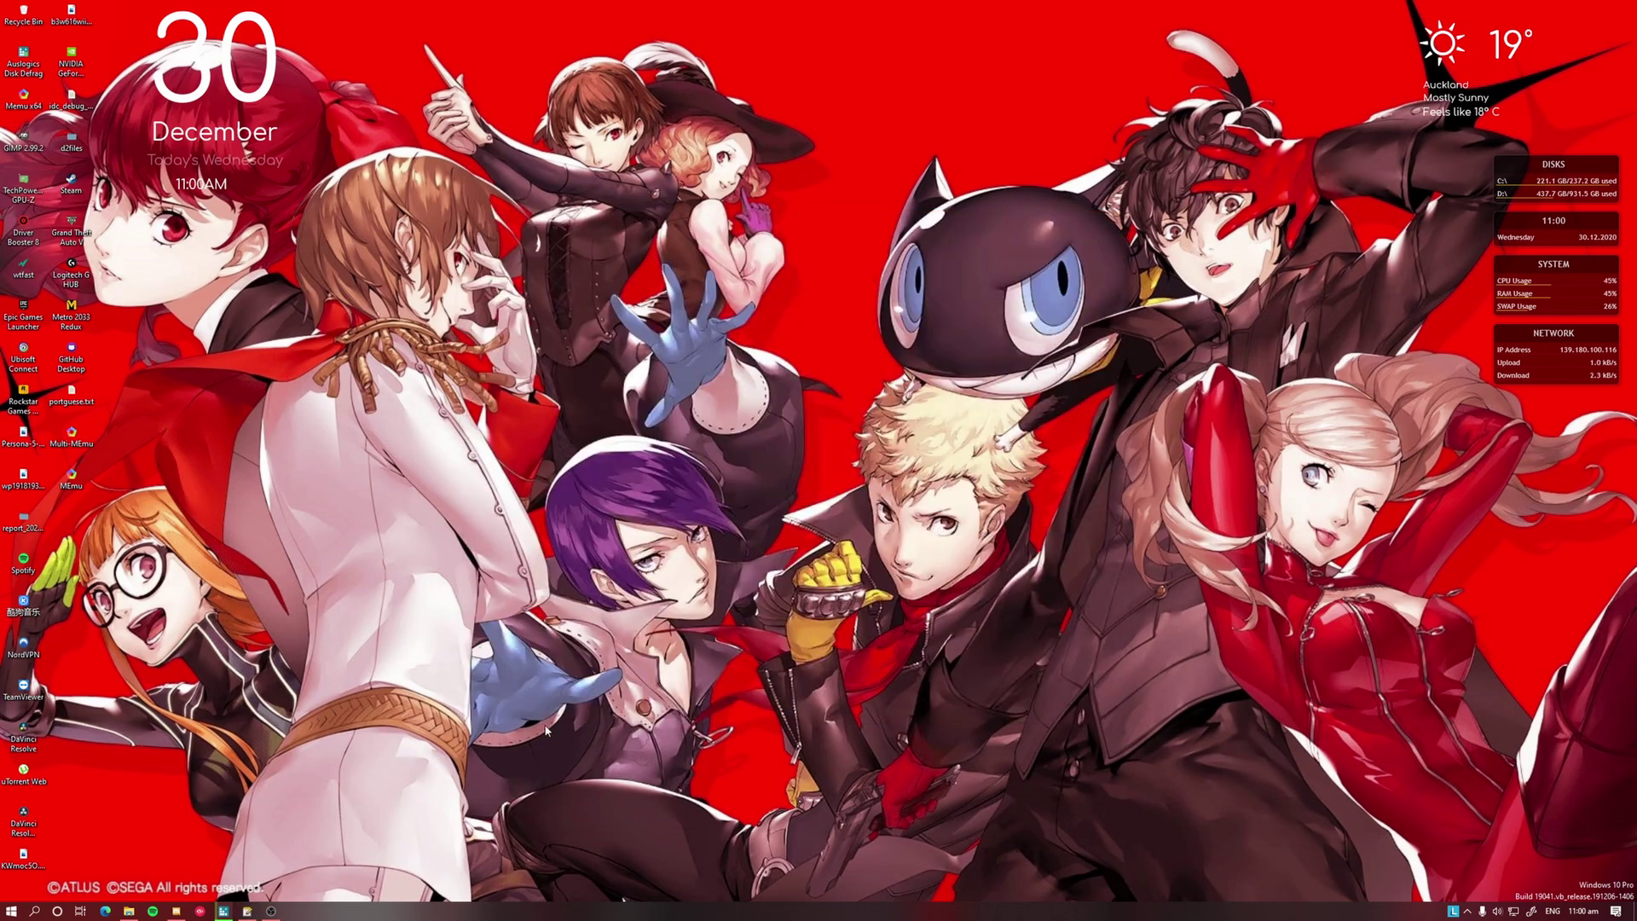
mouse_move(270, 911)
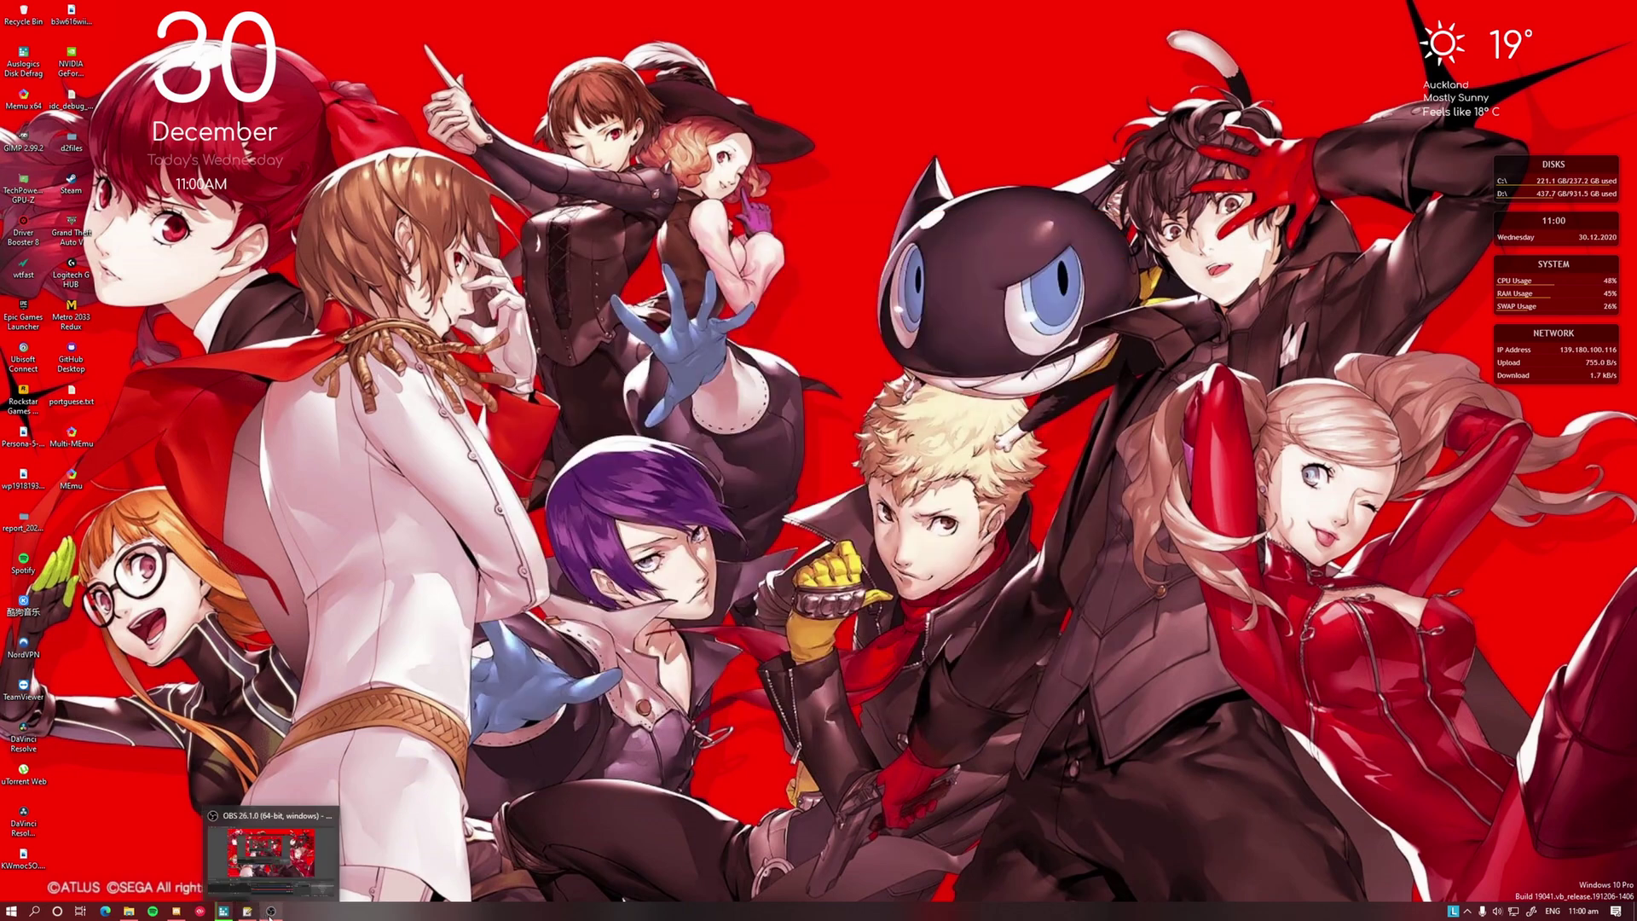
Bring the OBS Studio window back from the taskbar
click(270, 911)
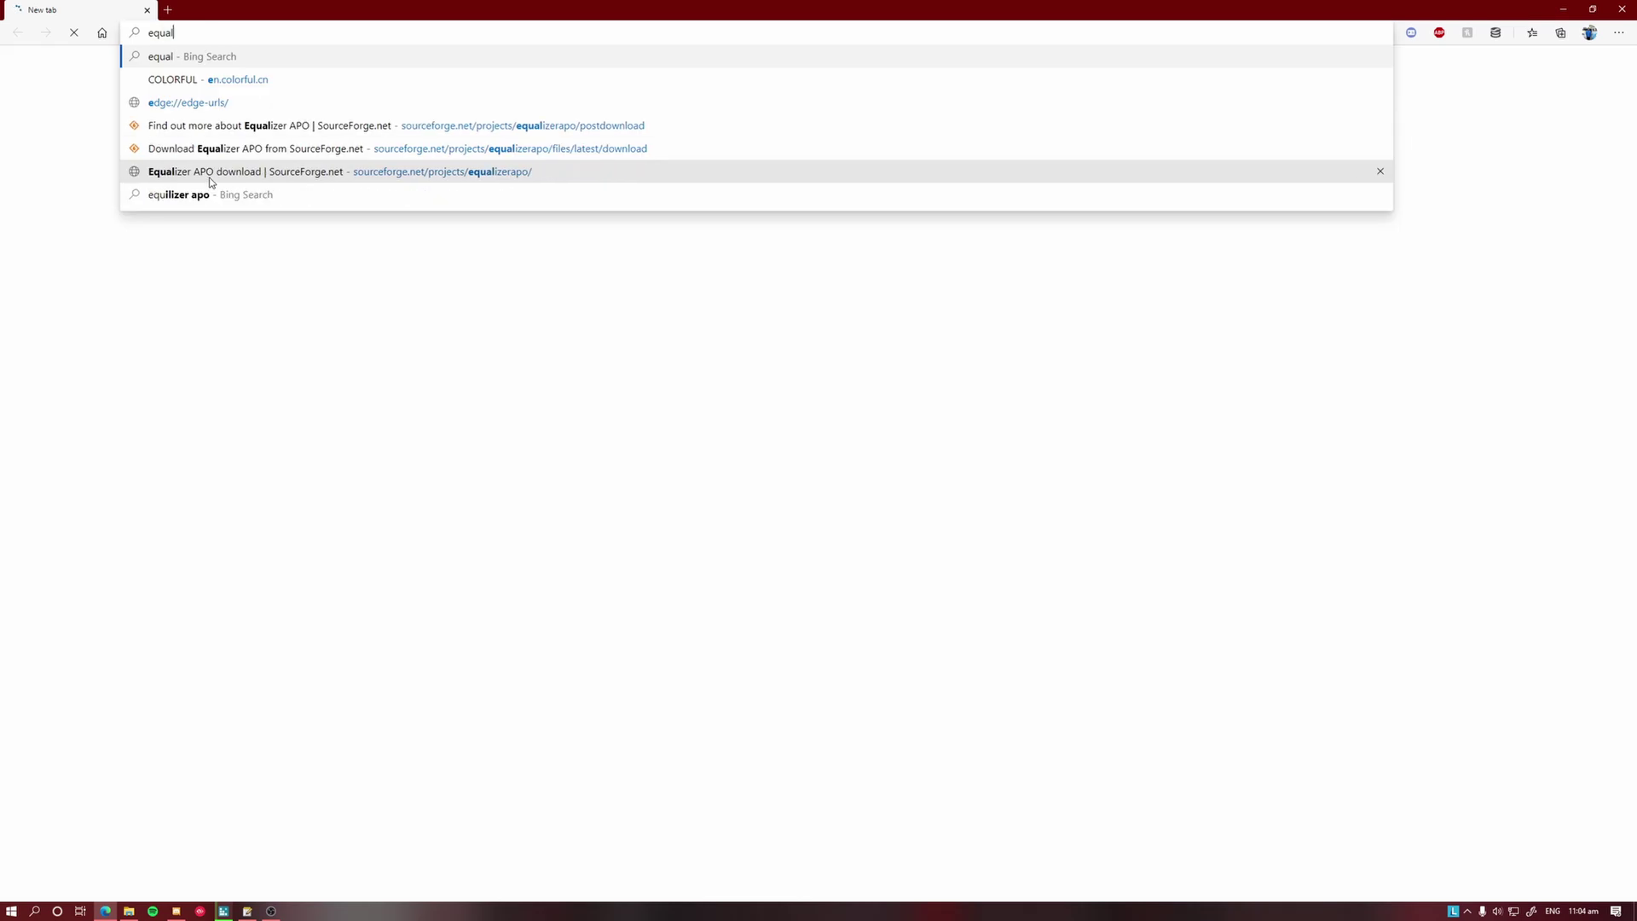
Search Bing for 'equalizer apo' and open the SourceForge Equalizer APO download page
click(212, 182)
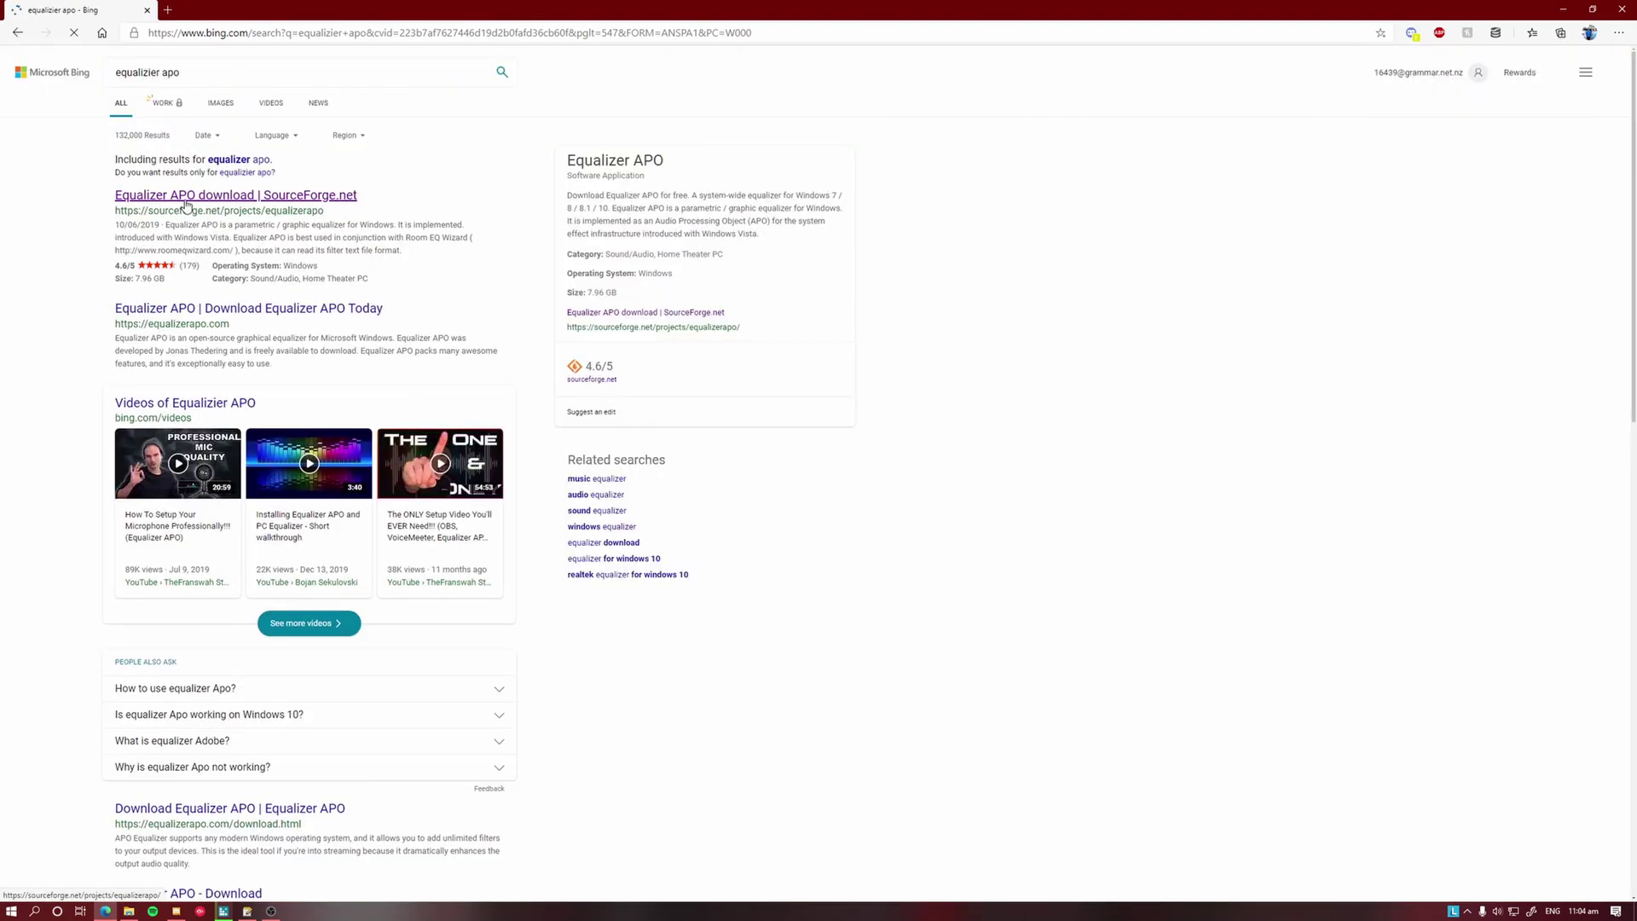
click(189, 199)
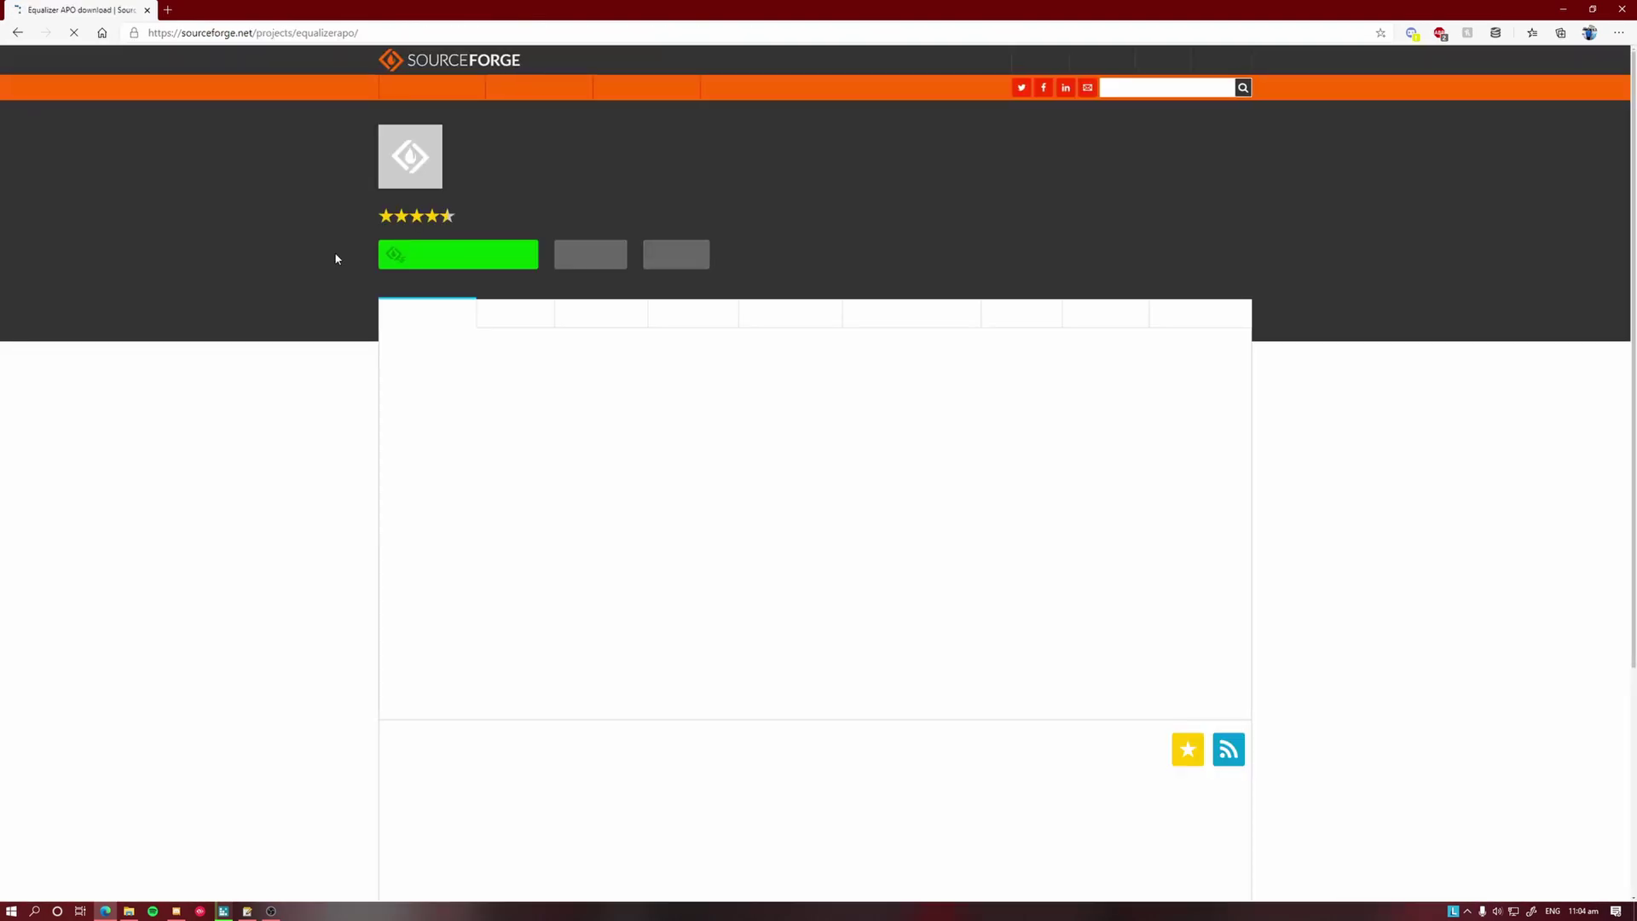
click(427, 262)
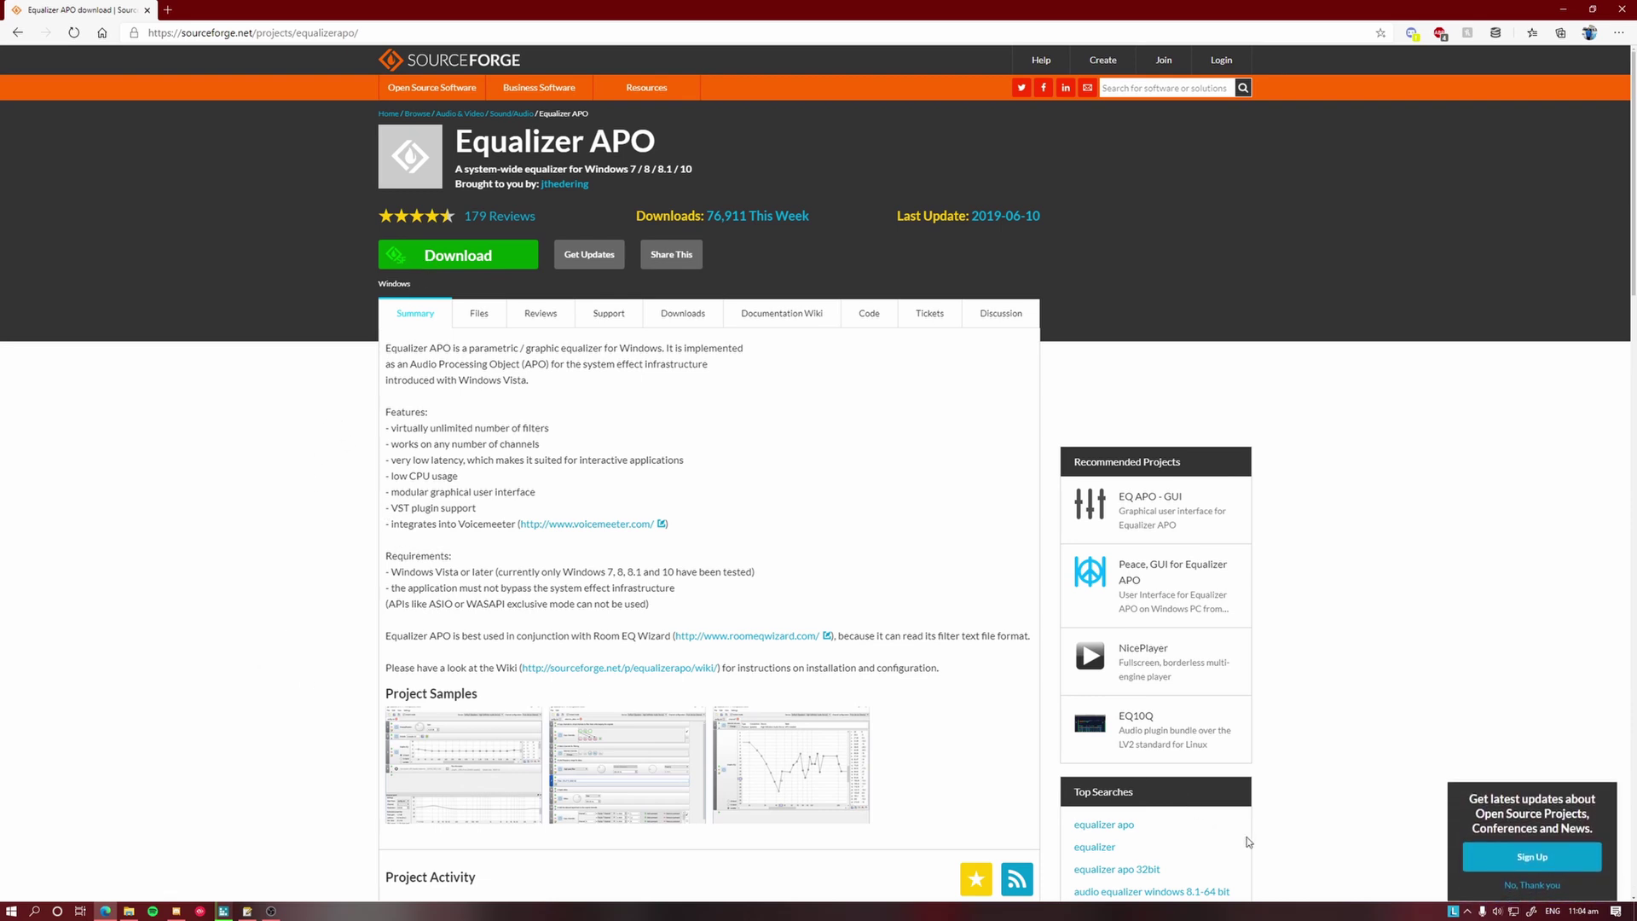
Decline the newsletter offer, download EqualizerAPO64-1.2.1.exe, and run it with administrator approval
click(1536, 891)
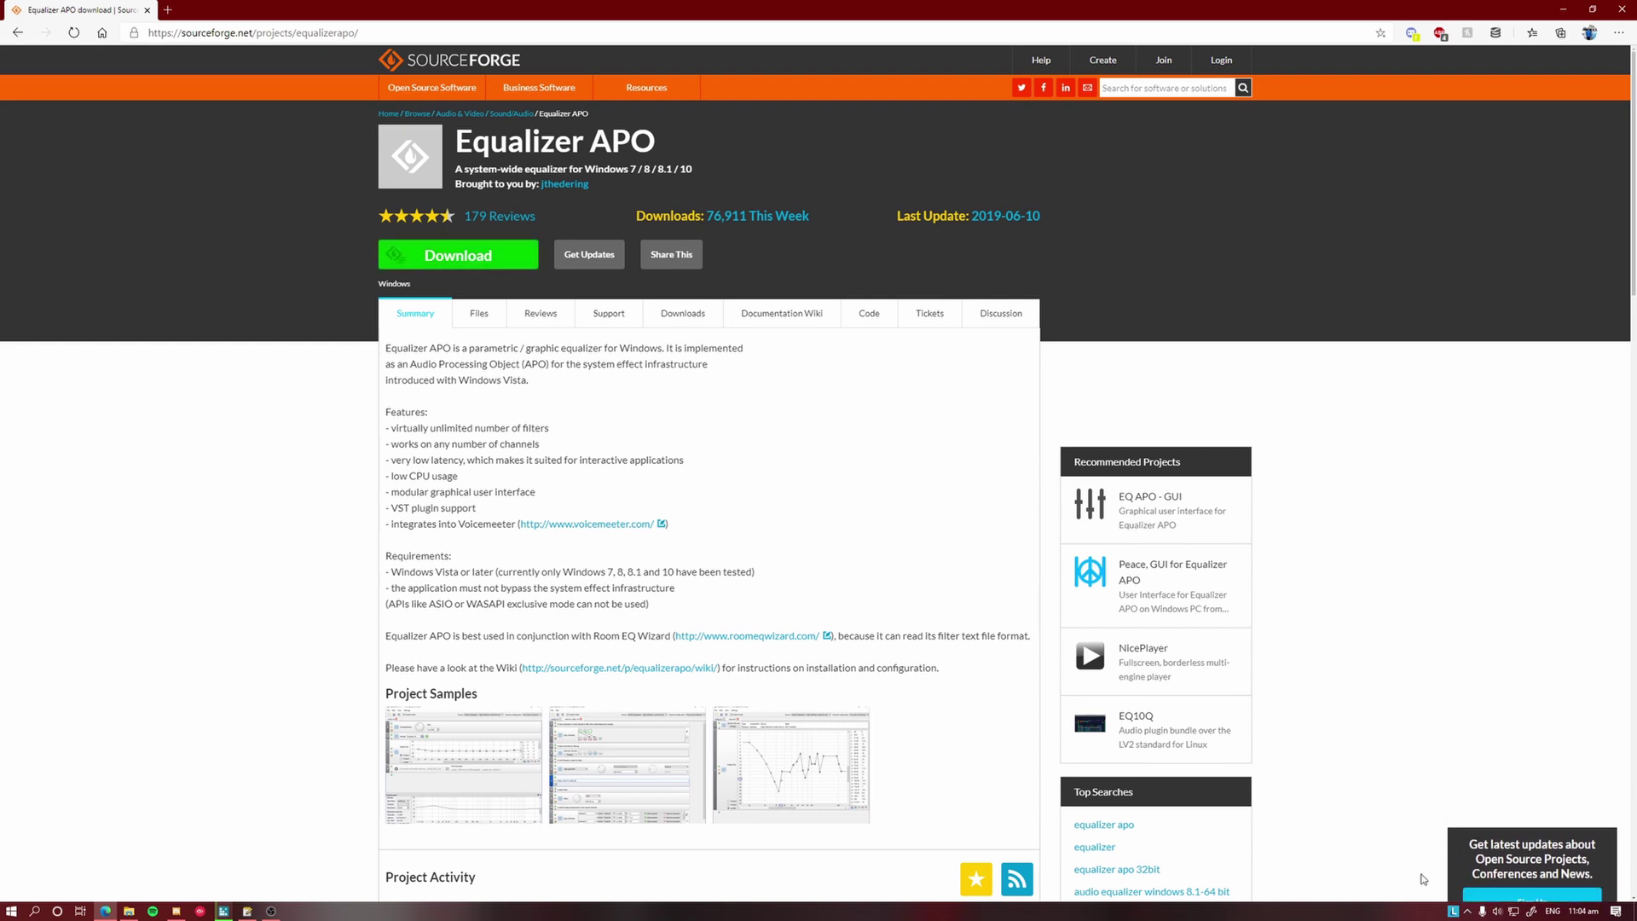
click(462, 258)
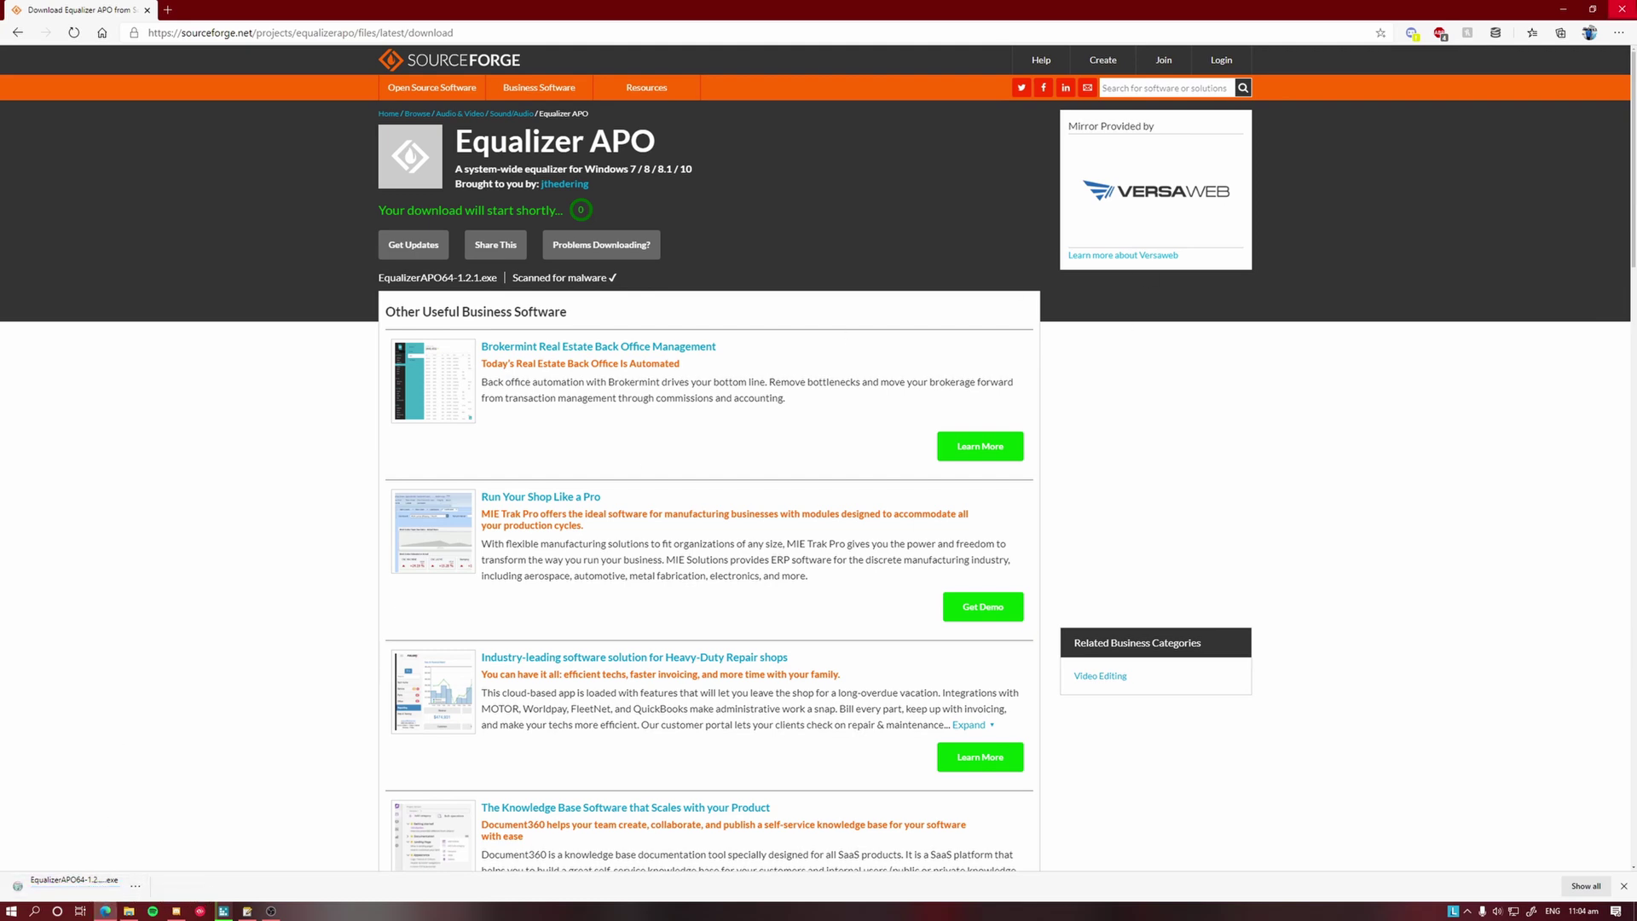
click(48, 891)
click(51, 885)
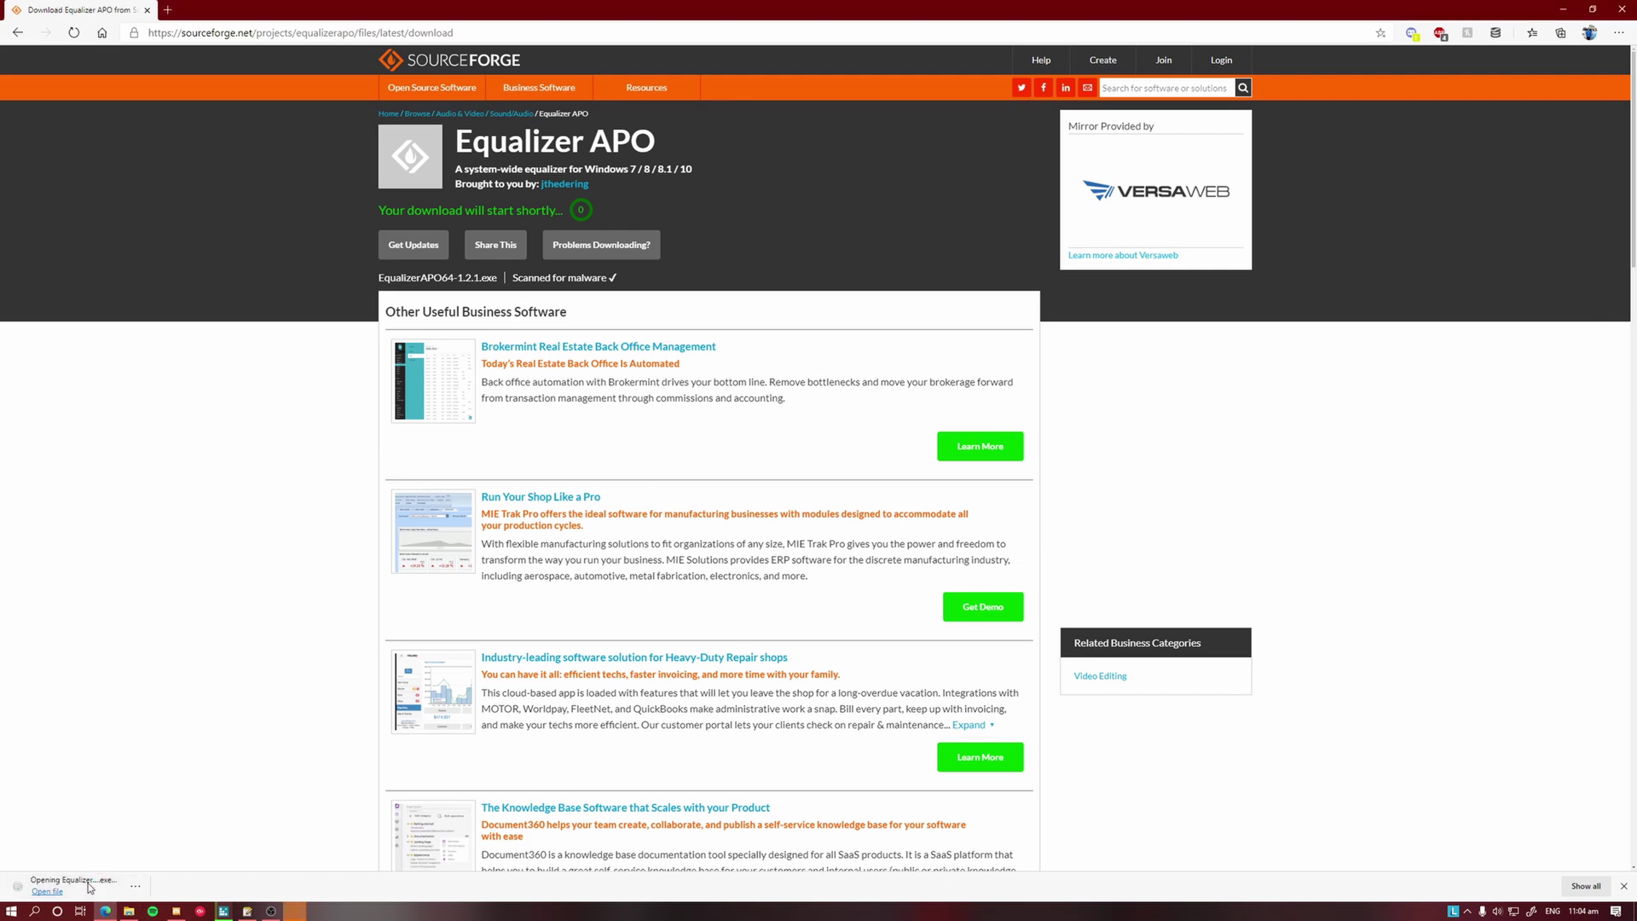
click(753, 543)
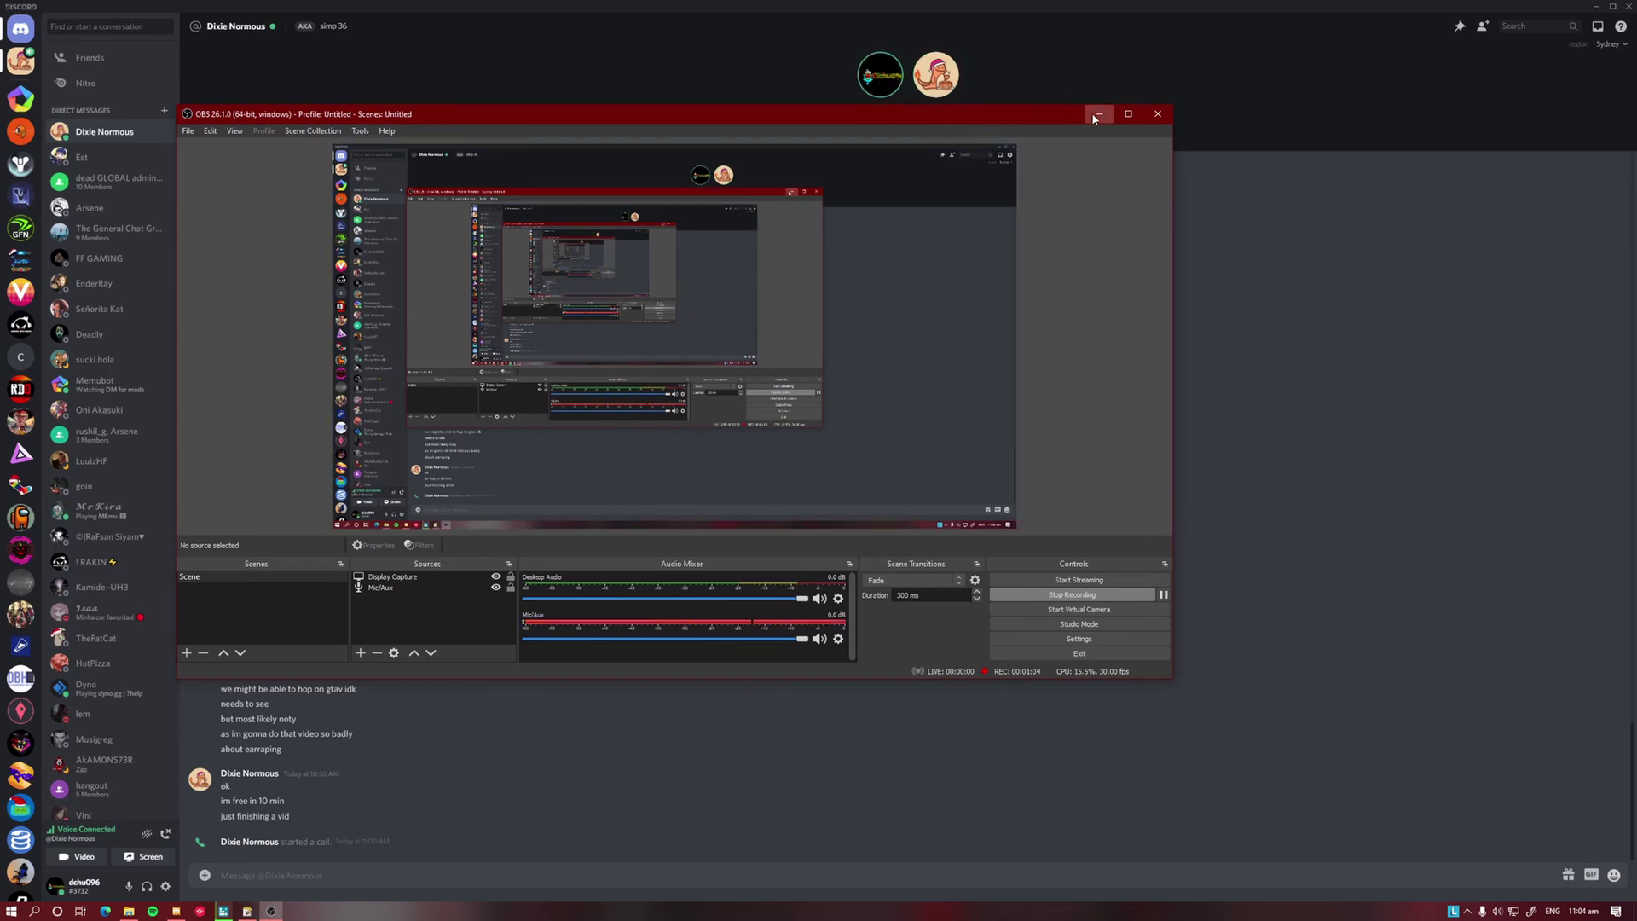
Minimize Discord and File Explorer, then start Configuration Editor from Start's Recently added list
click(1596, 7)
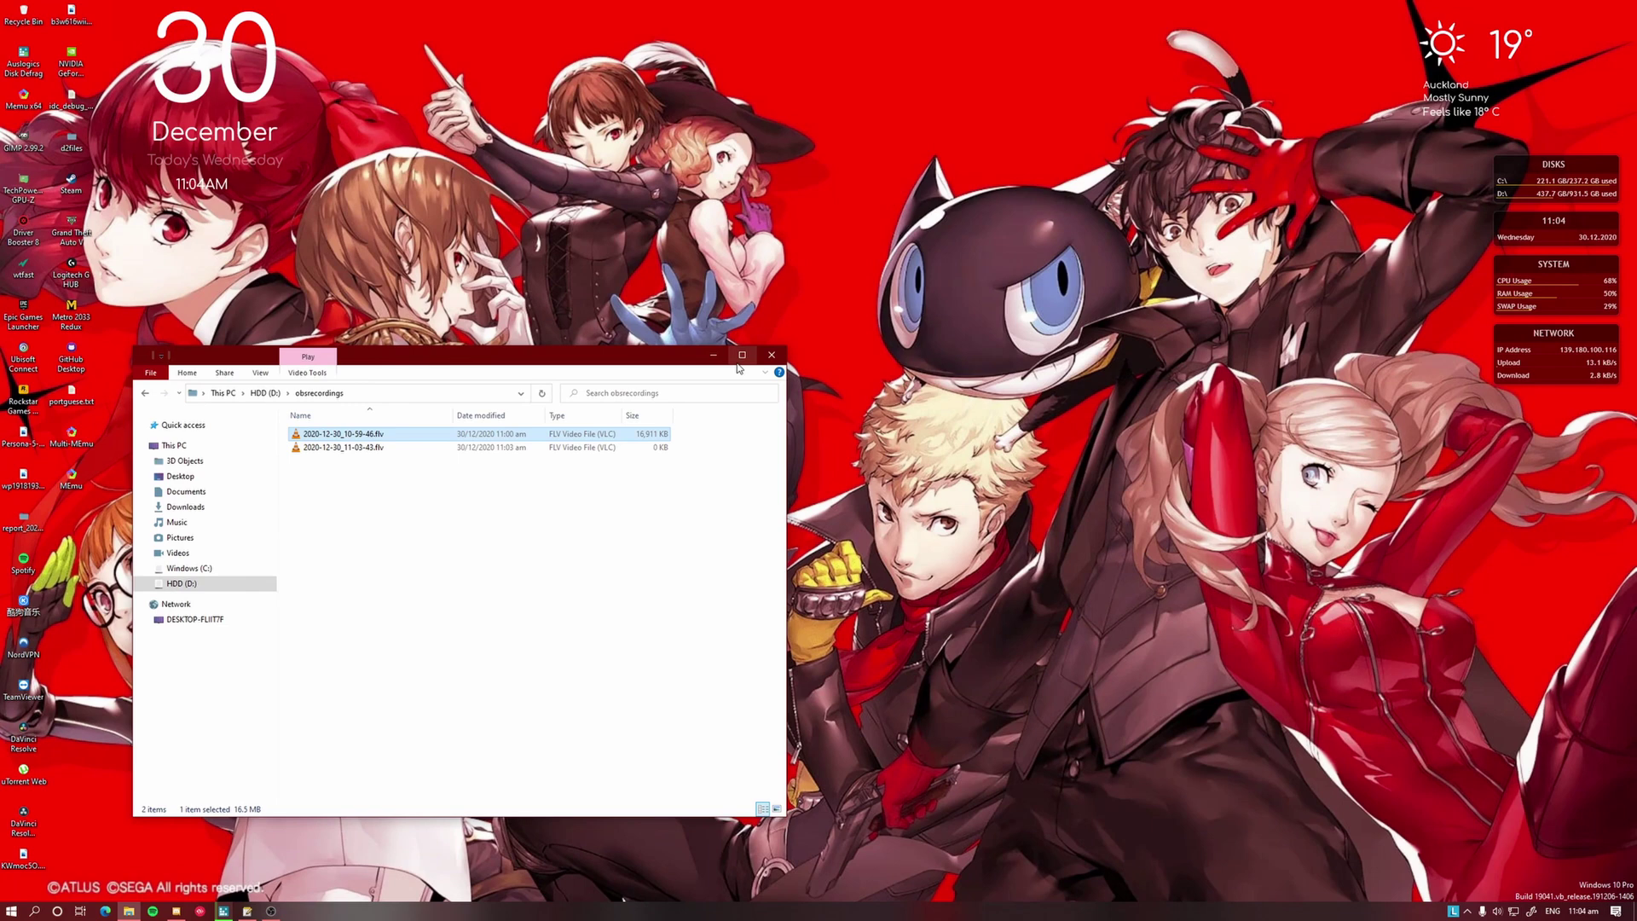
click(712, 355)
click(11, 912)
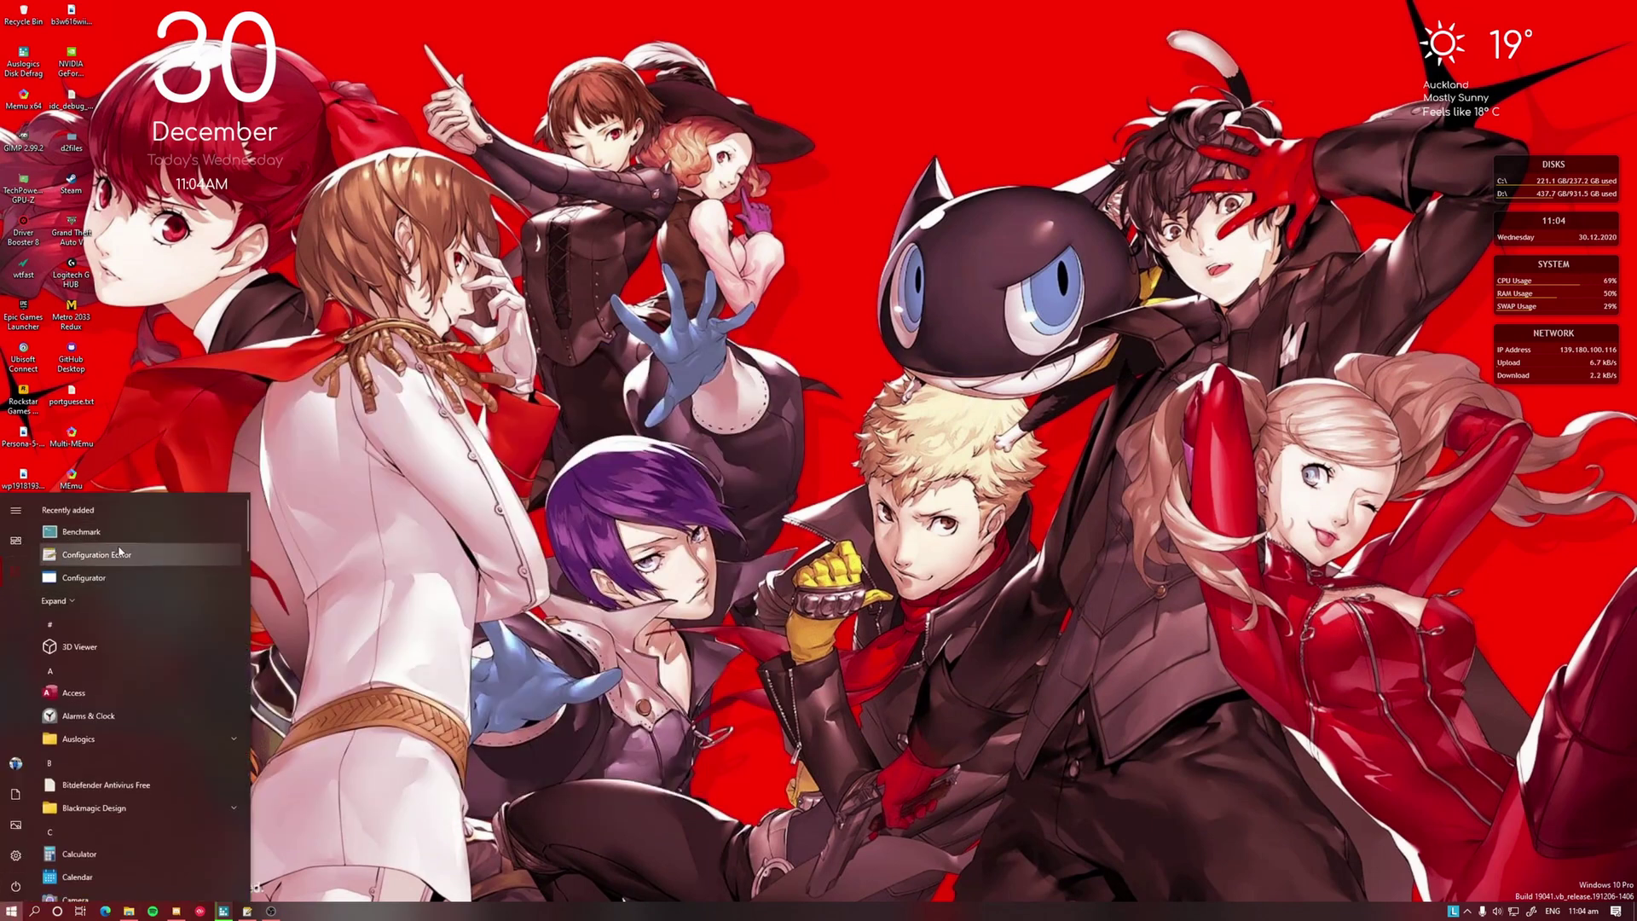
click(60, 604)
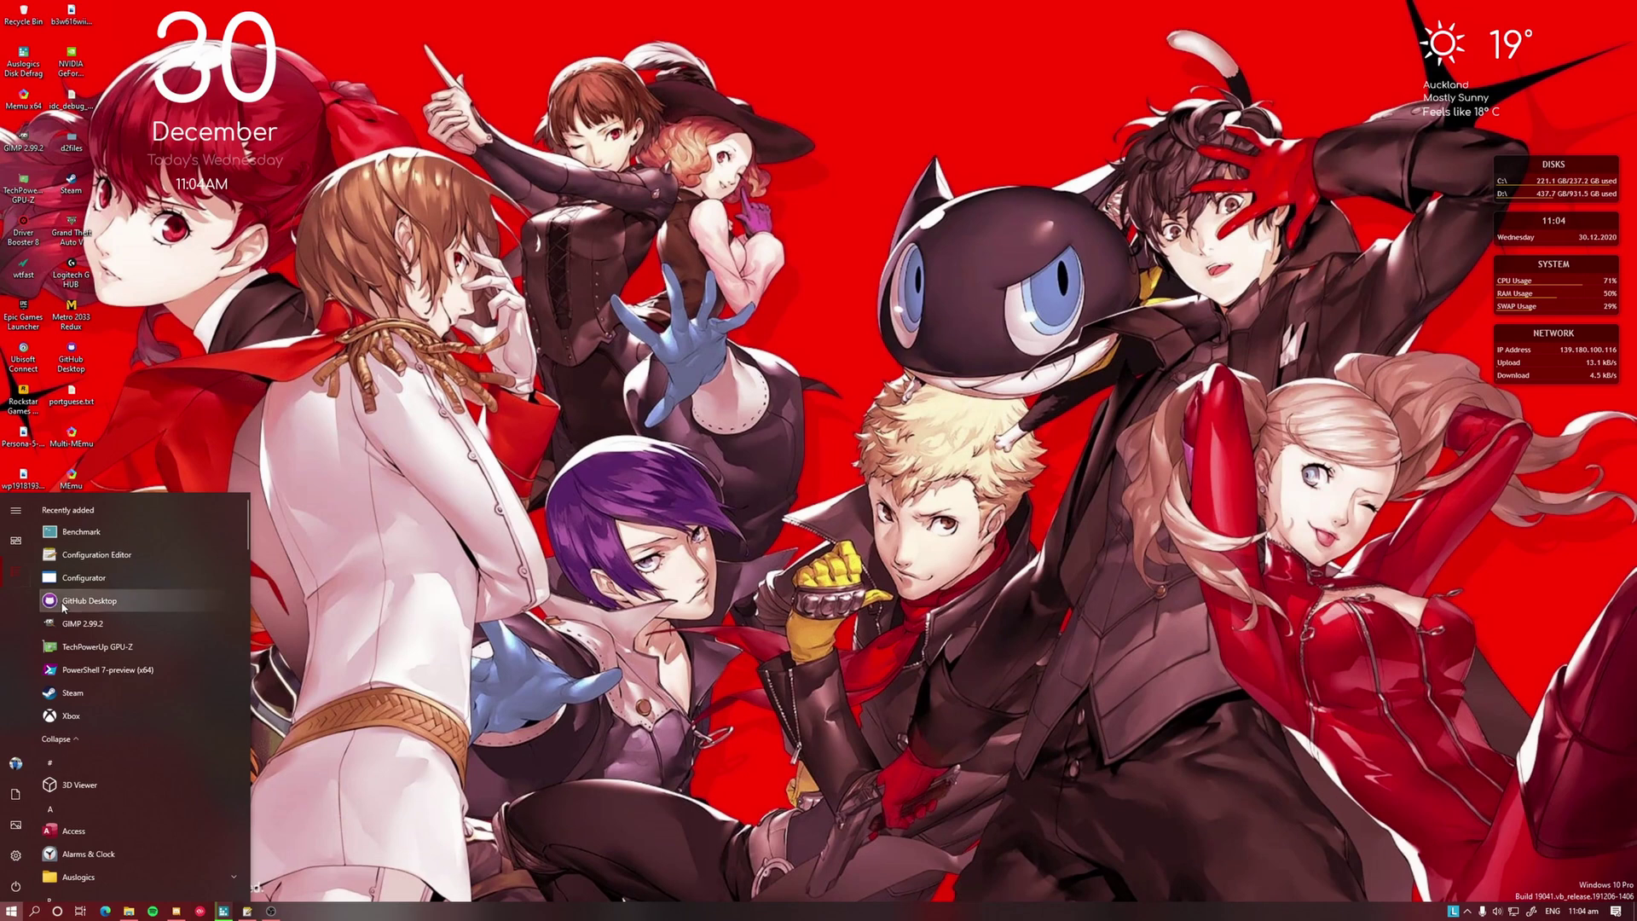
click(124, 561)
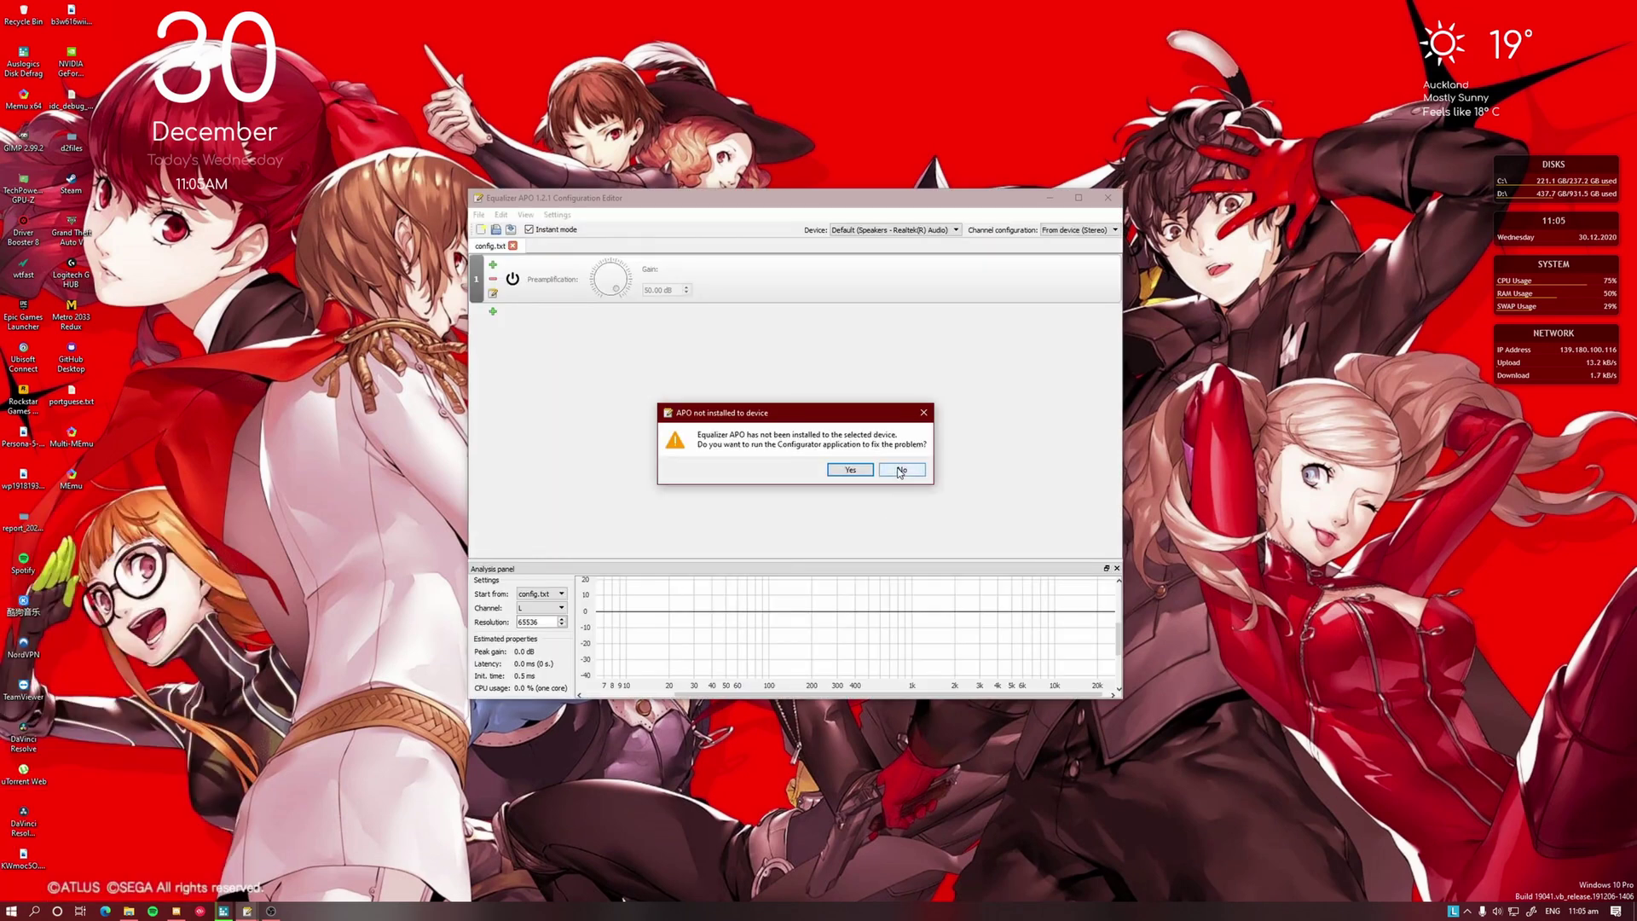
Answer No to the Configurator prompt, then briefly view Discord and minimize it
click(901, 470)
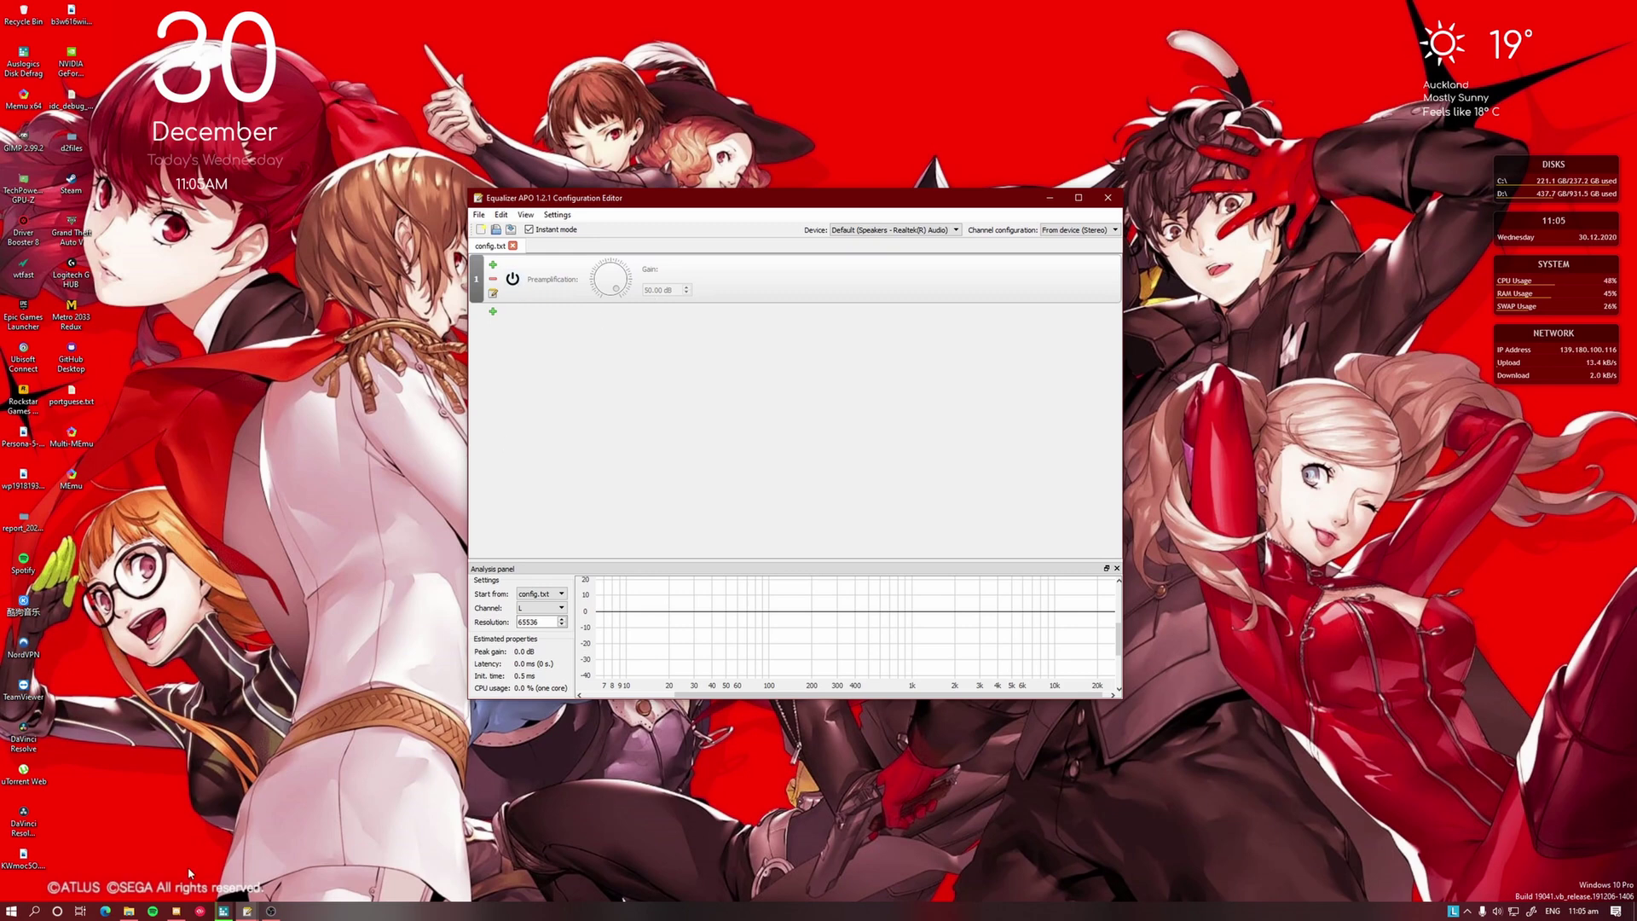
click(177, 912)
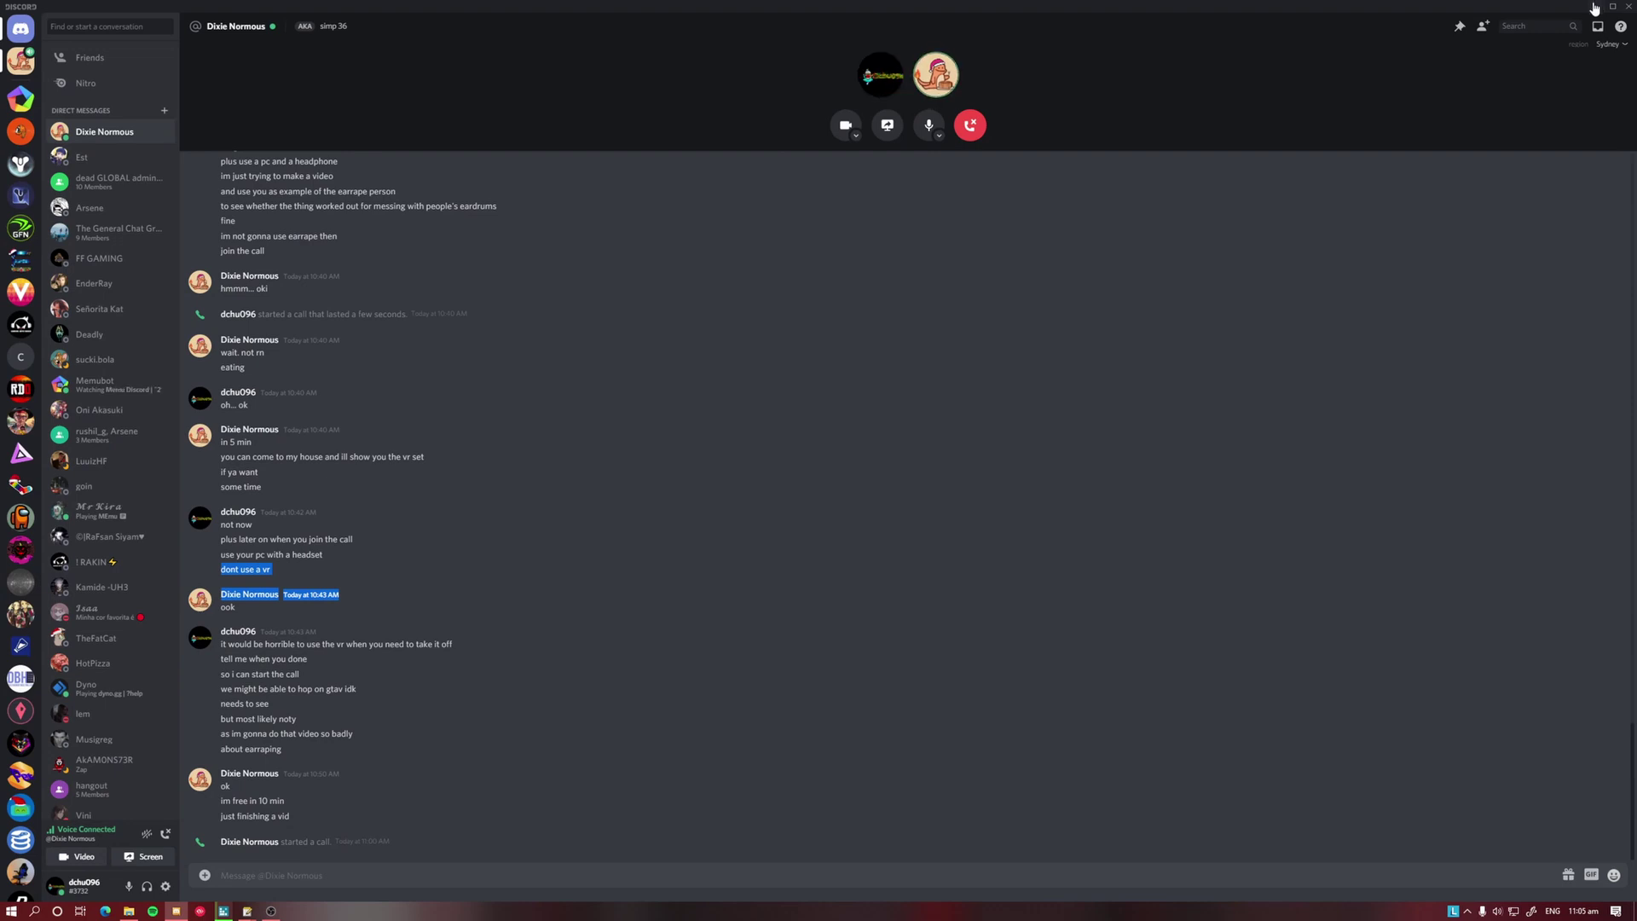
click(1597, 8)
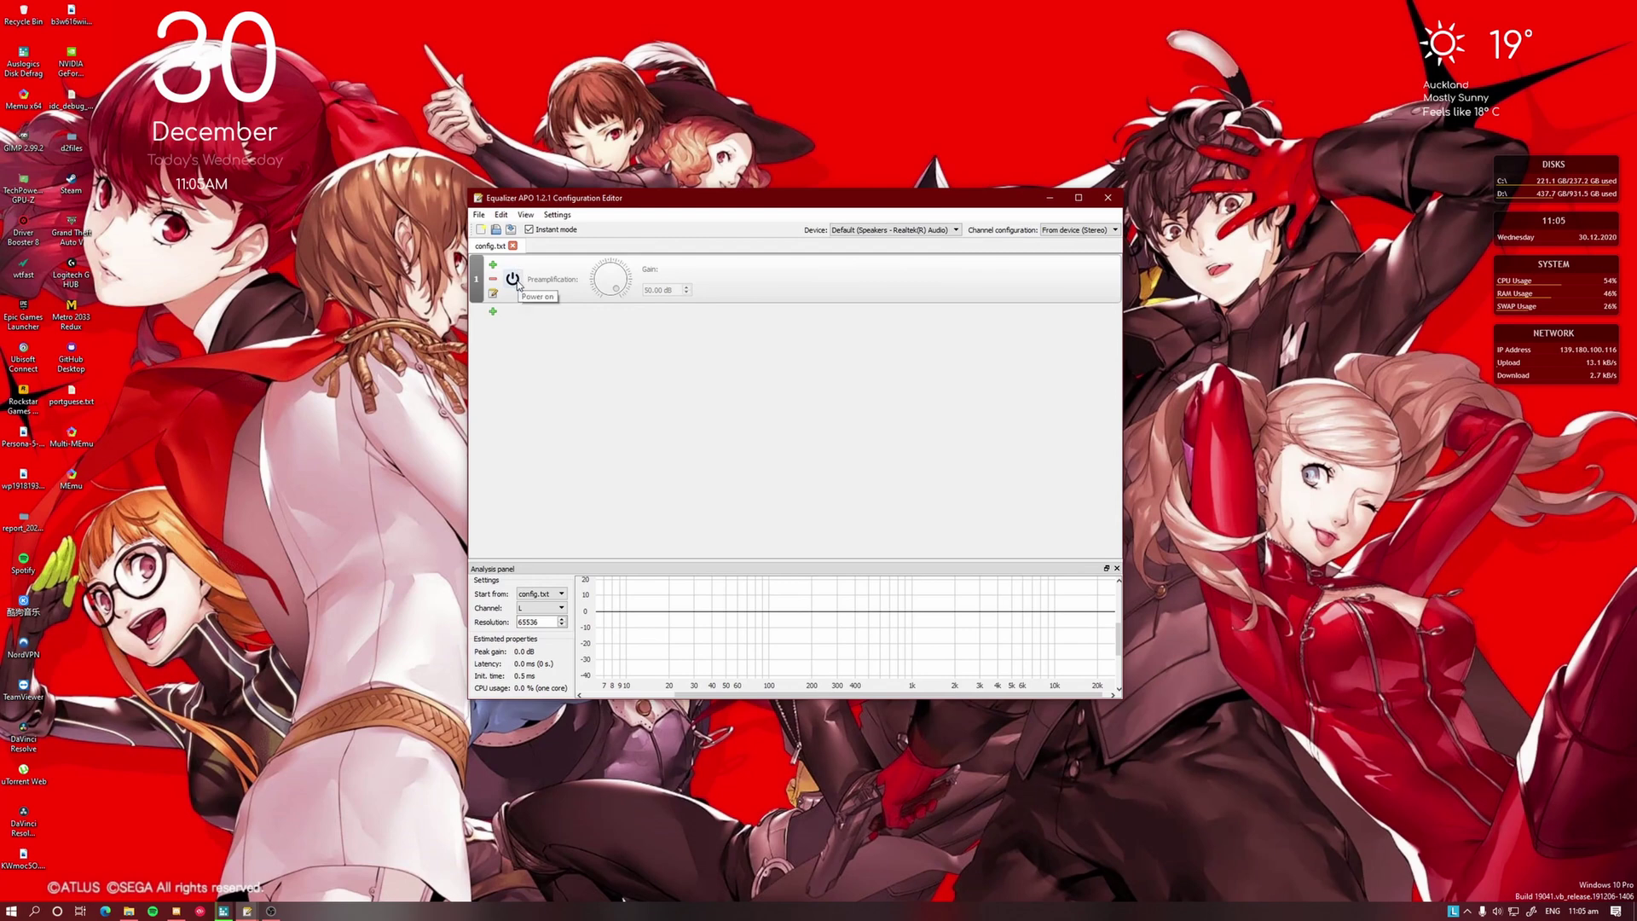
Turn the 50 dB preamplification on and off, then briefly check Discord
click(513, 279)
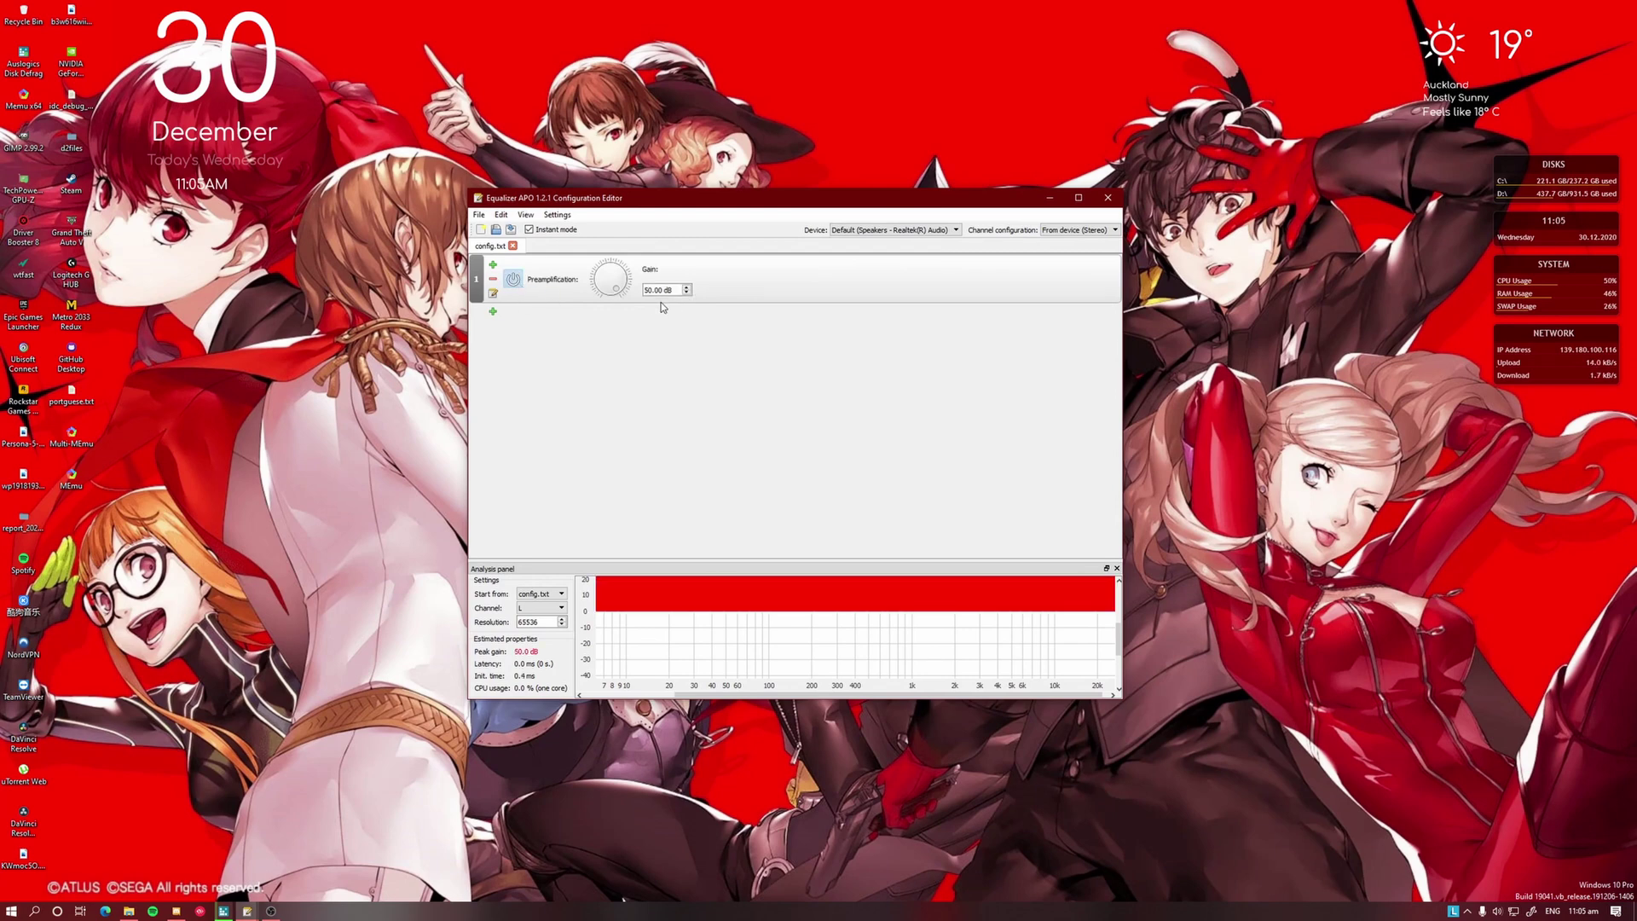
click(515, 281)
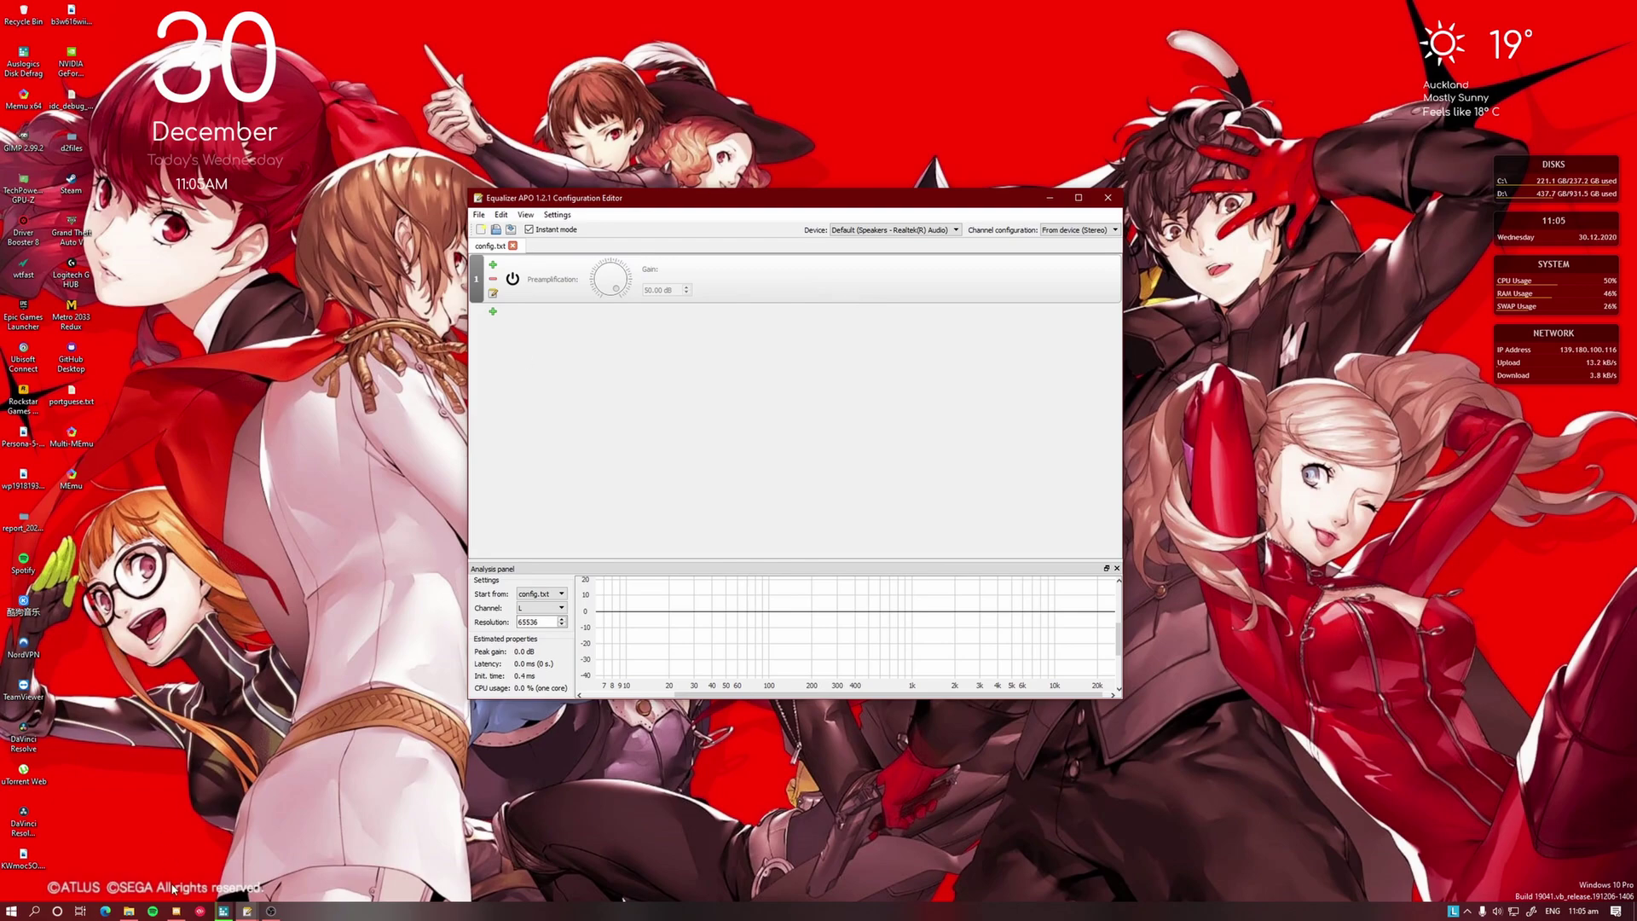
click(175, 910)
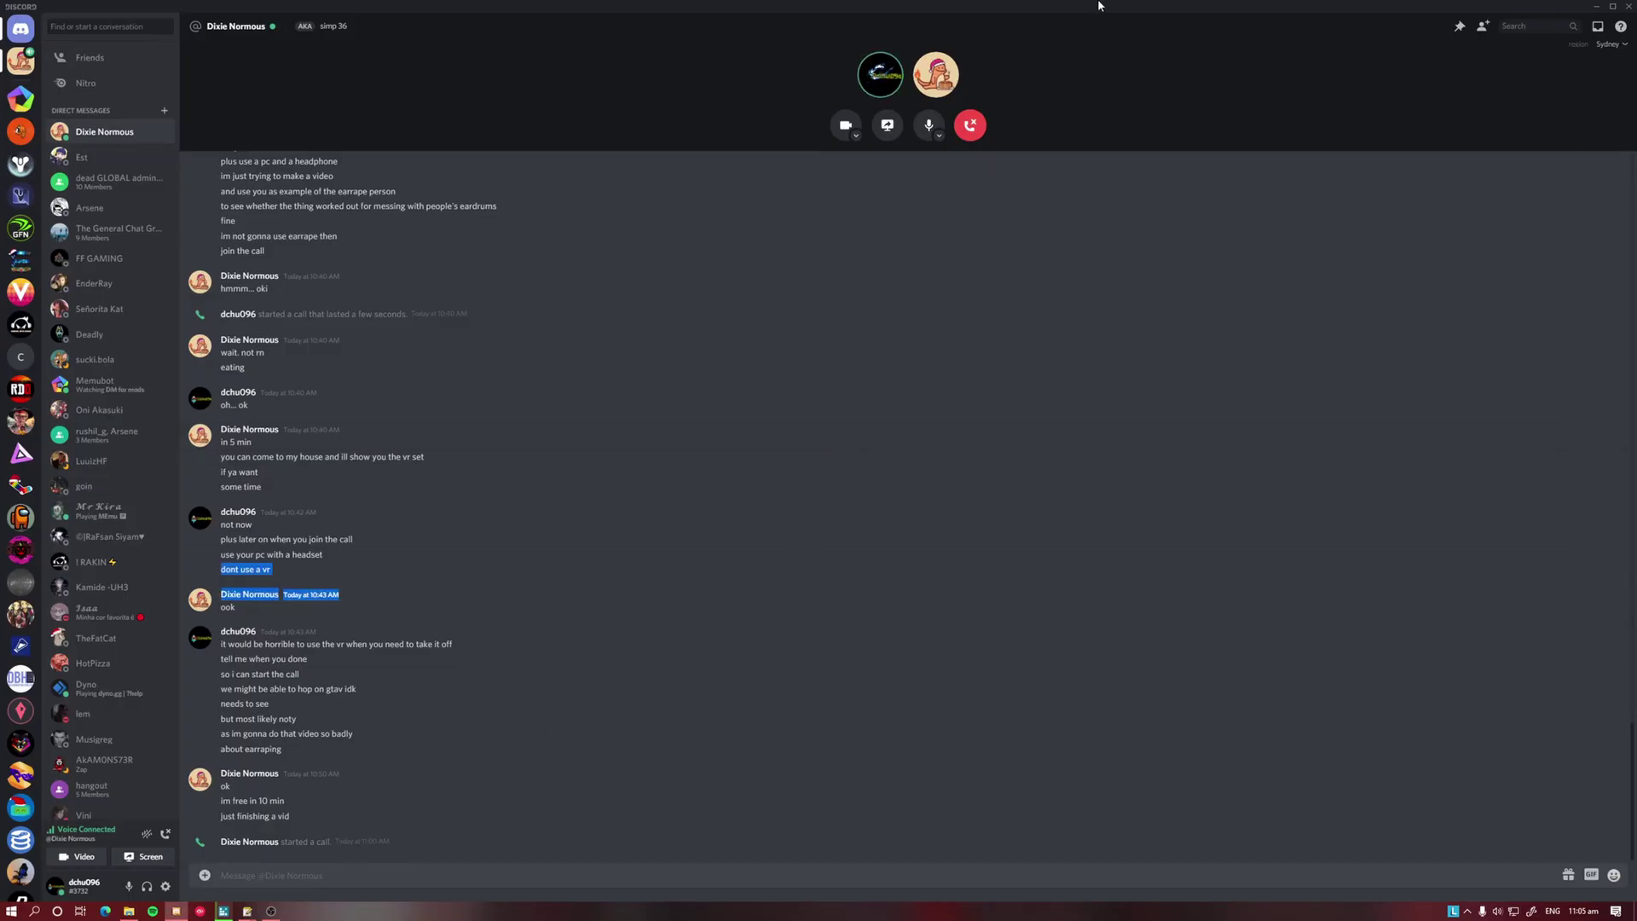
click(1598, 7)
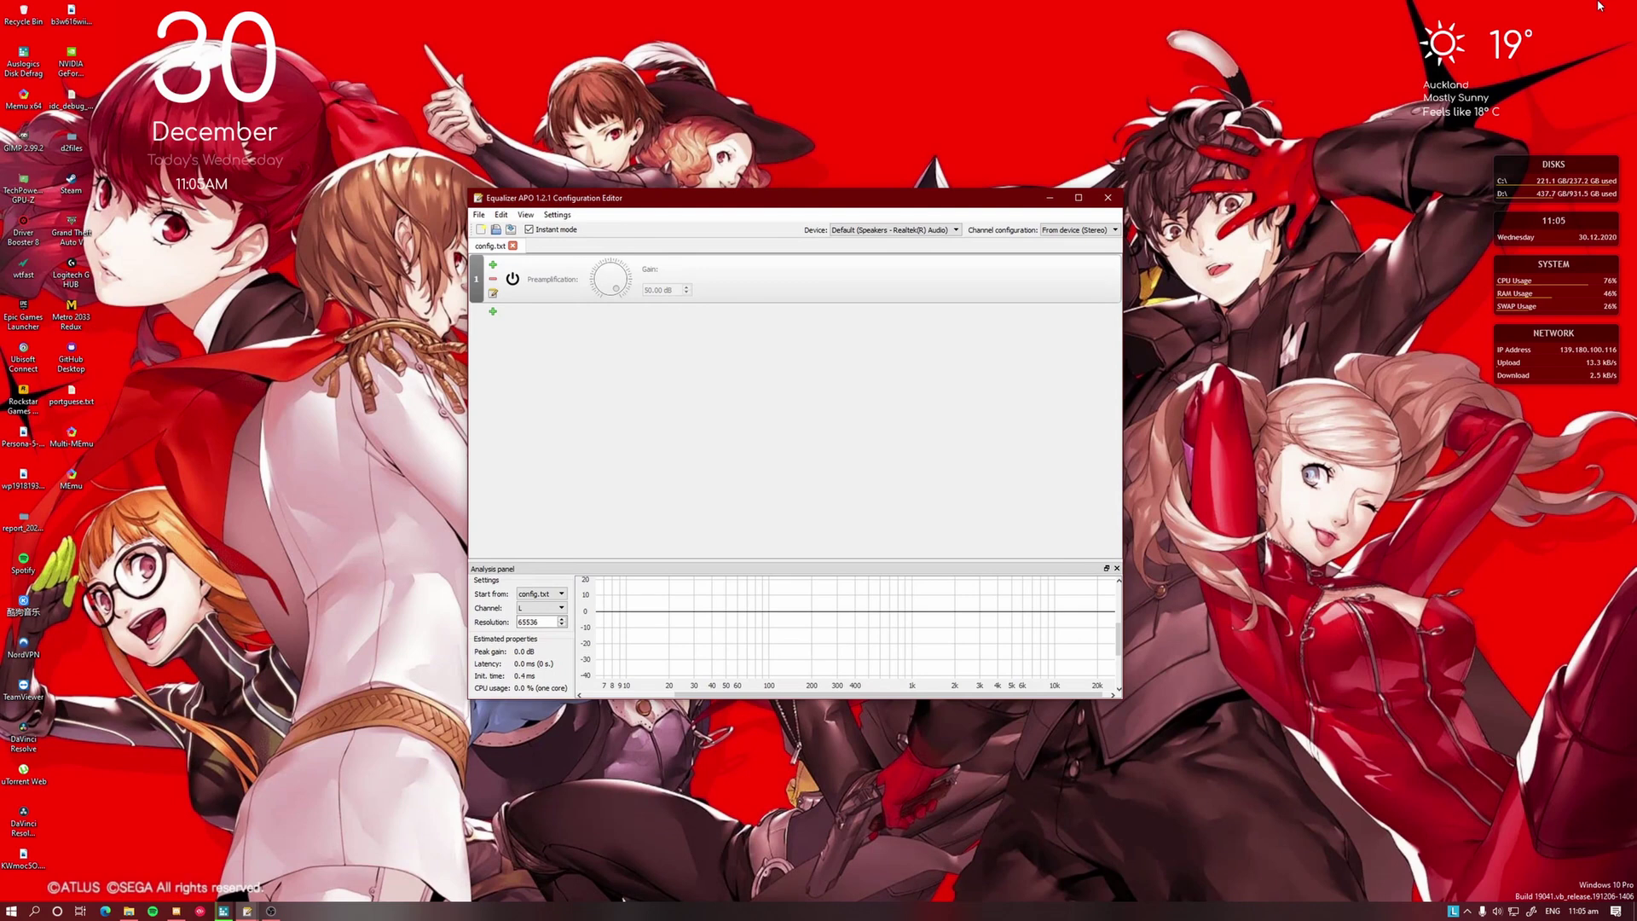
Shift the editor left, close it, and bring OBS Studio back on screen
drag(625, 202, 505, 203)
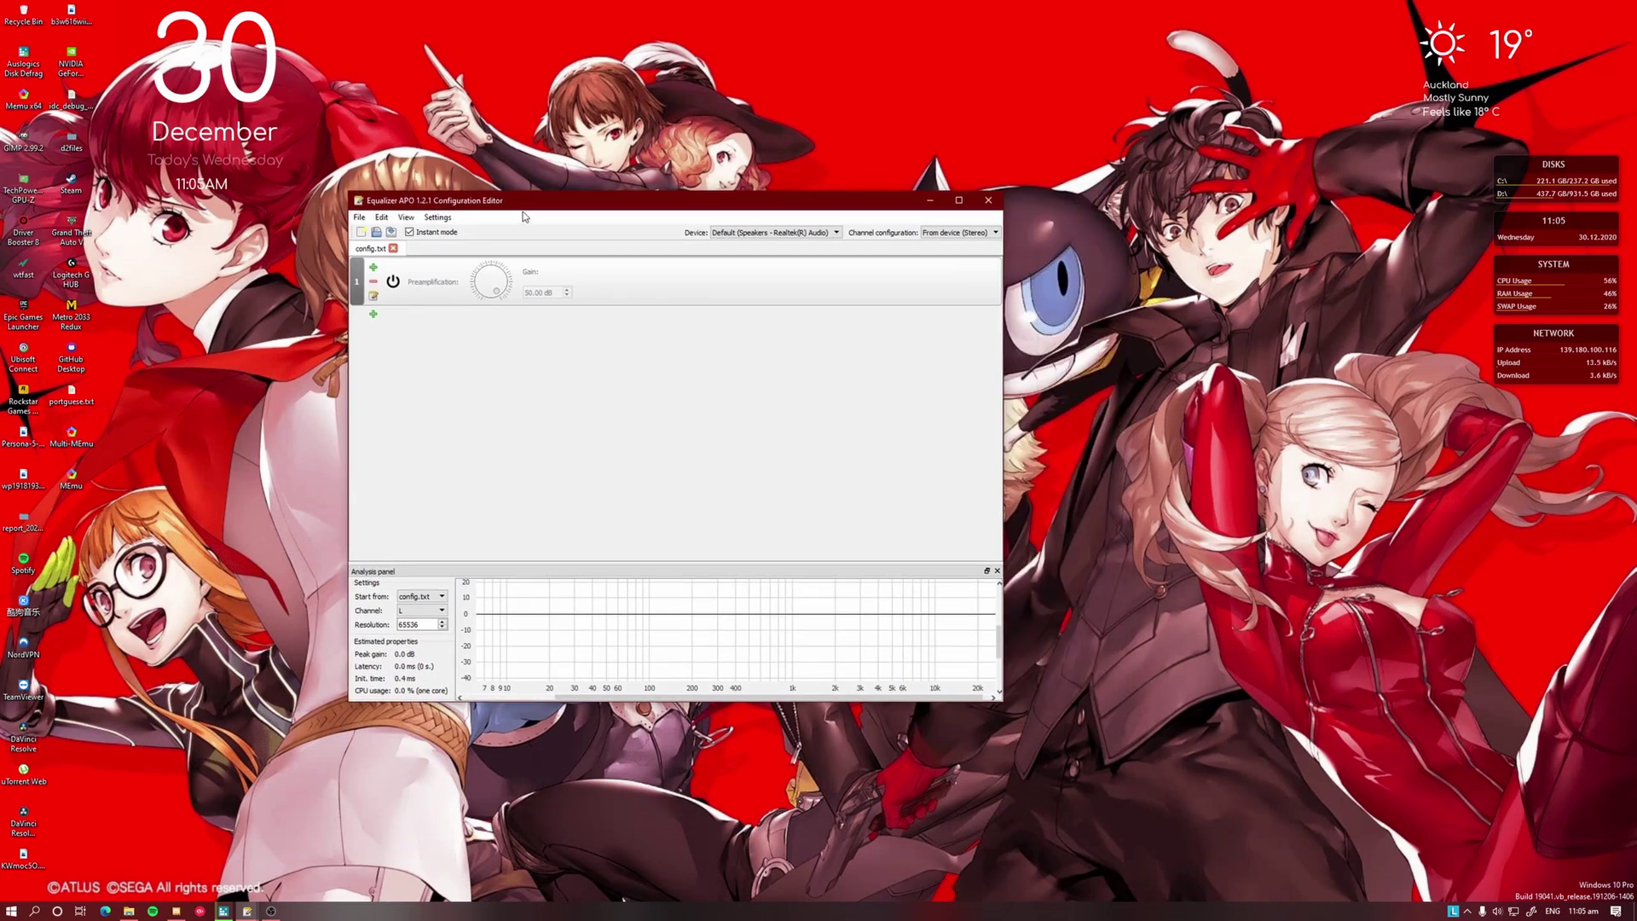
click(992, 202)
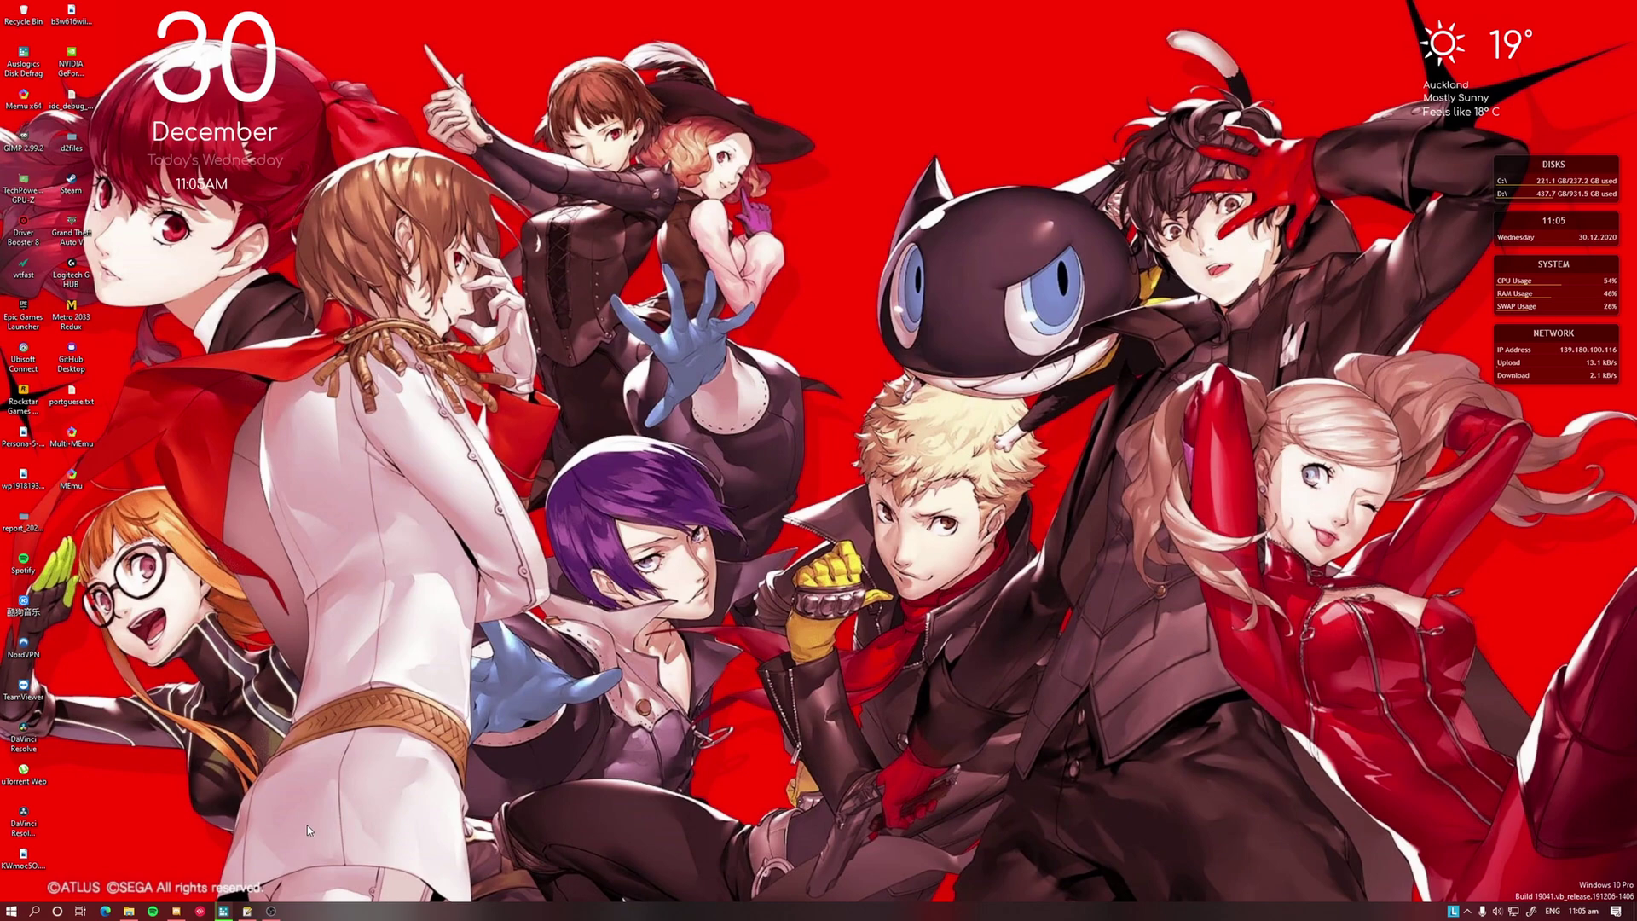
click(255, 912)
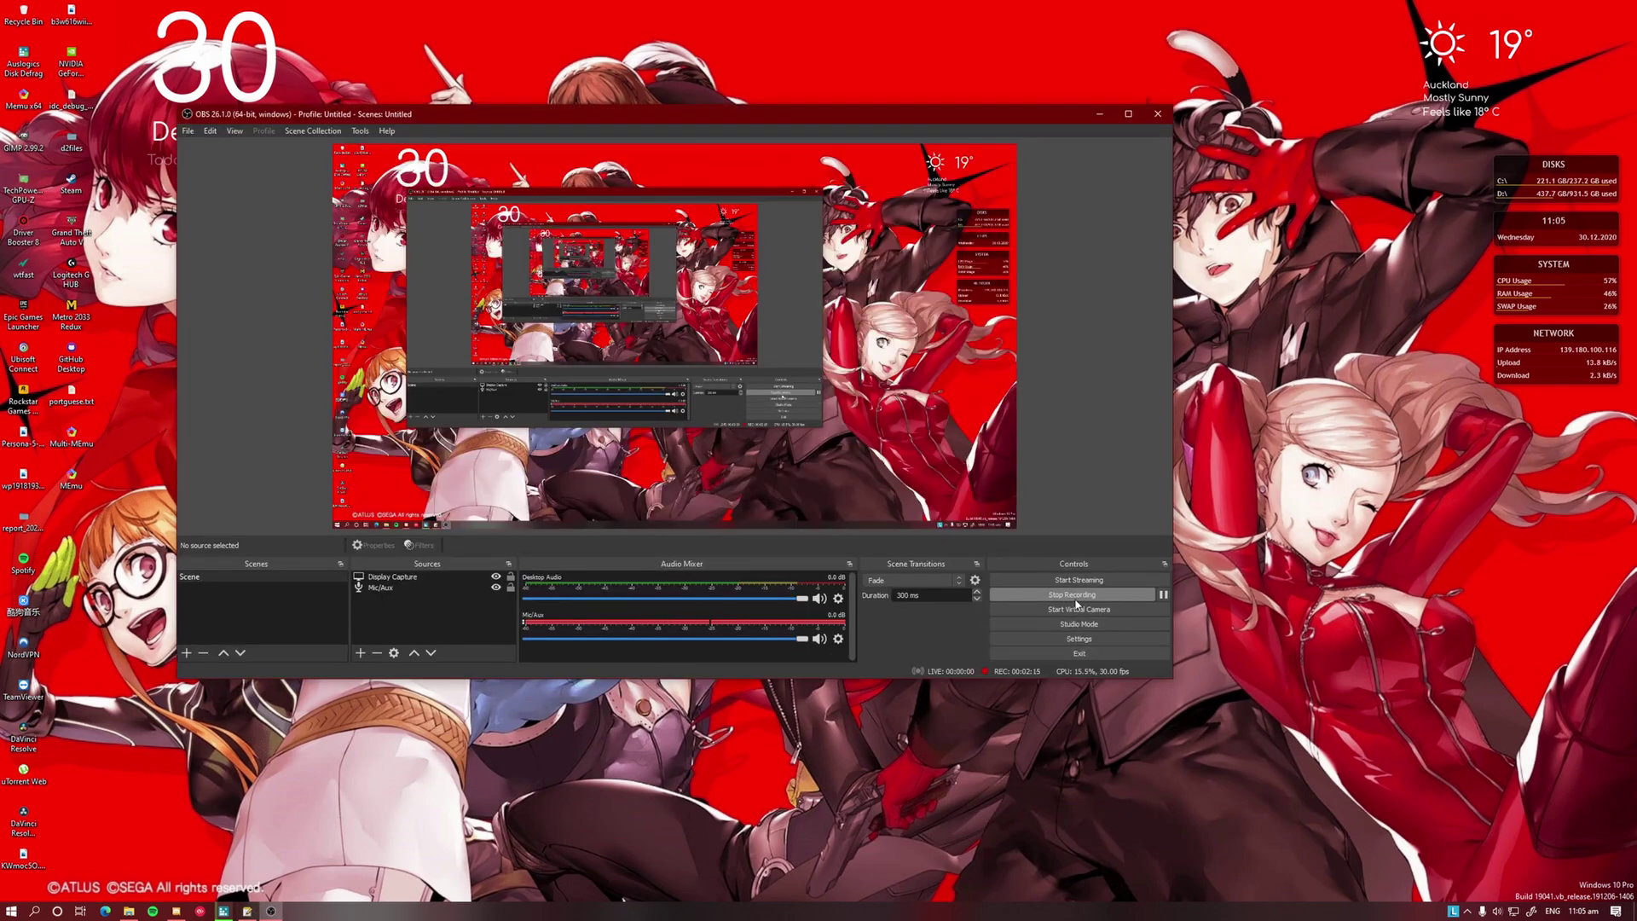